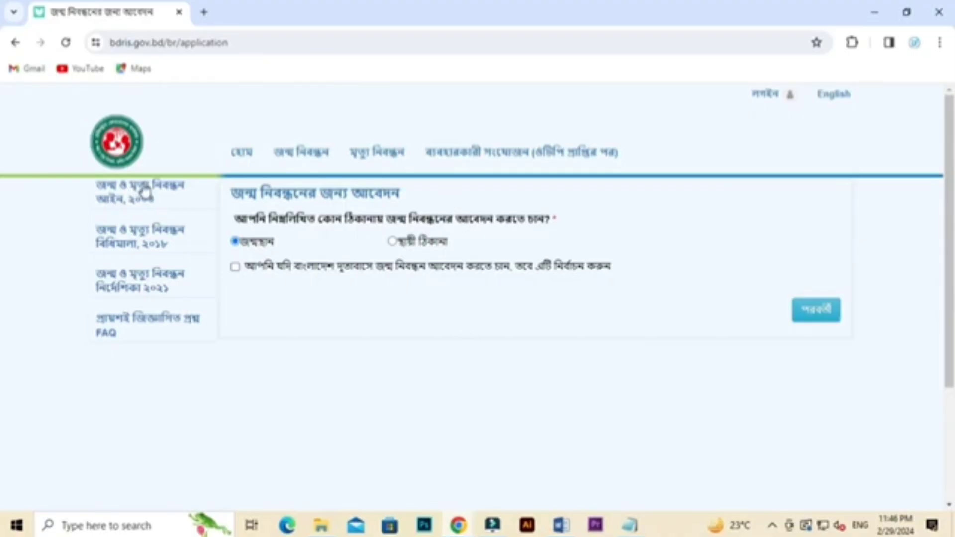
Step: Compare both address options, leave জন্মস্থান selected and continue to the registrant form
left_click_drag(251, 242, 442, 254)
left_click(450, 241)
left_click(236, 242)
left_click(392, 242)
left_click(235, 242)
left_click(818, 311)
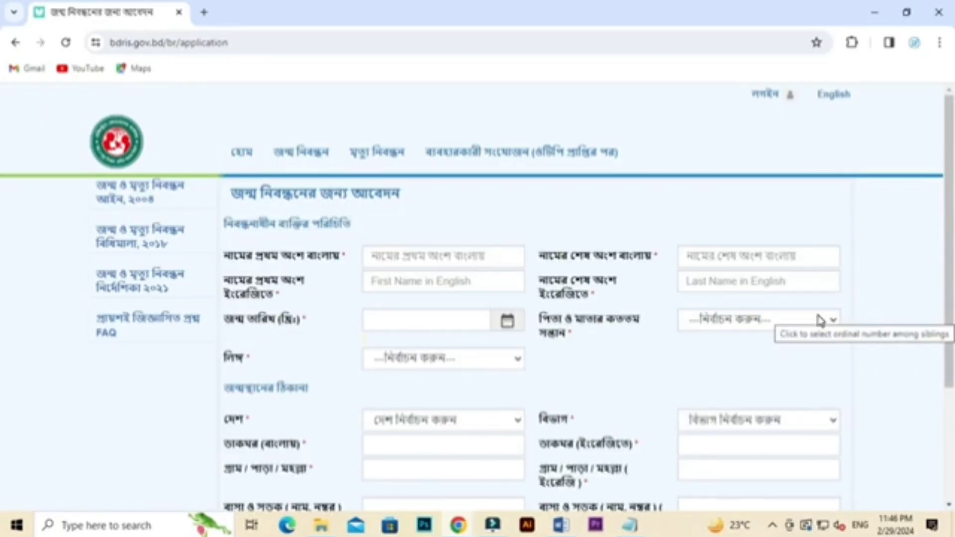
scroll(617, 401, "down", 1)
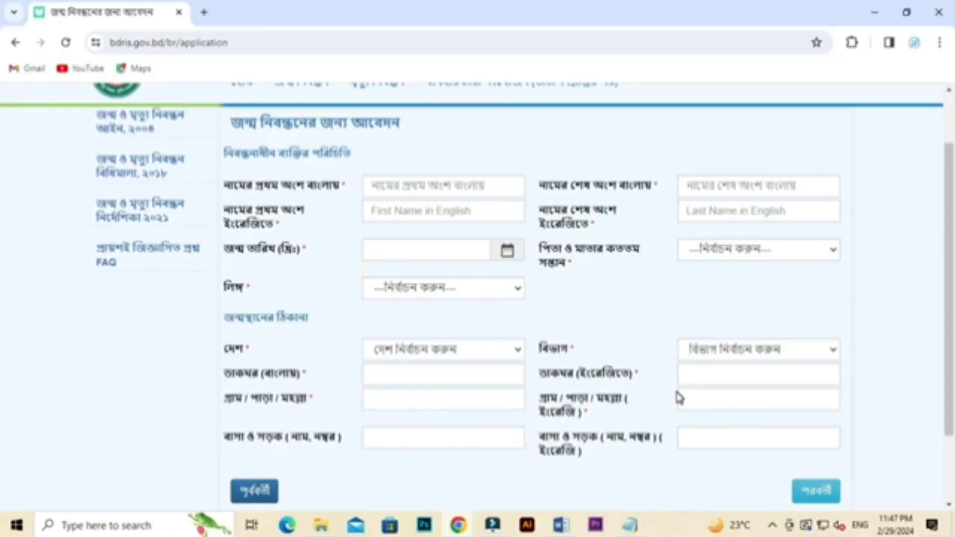
scroll(720, 359, "up", 2)
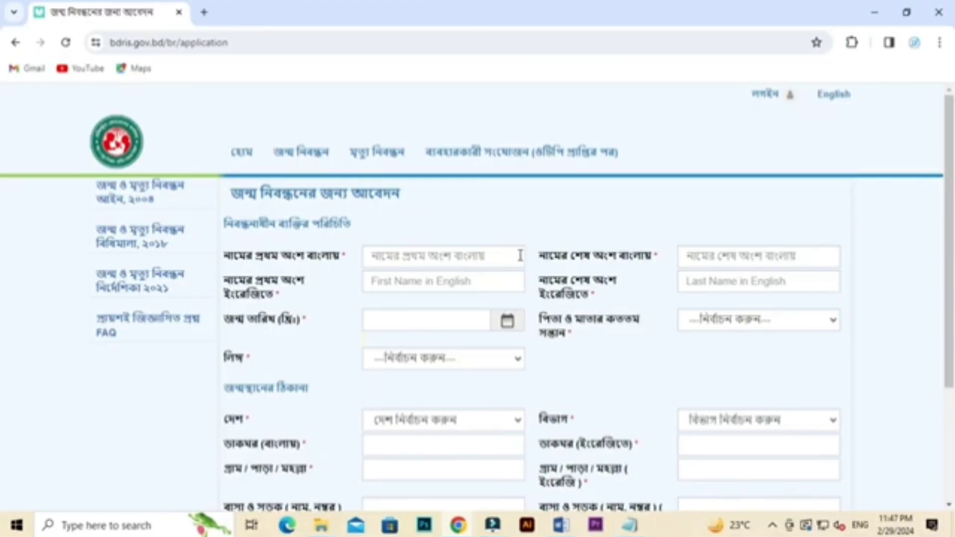
scroll(520, 256, "down", 1)
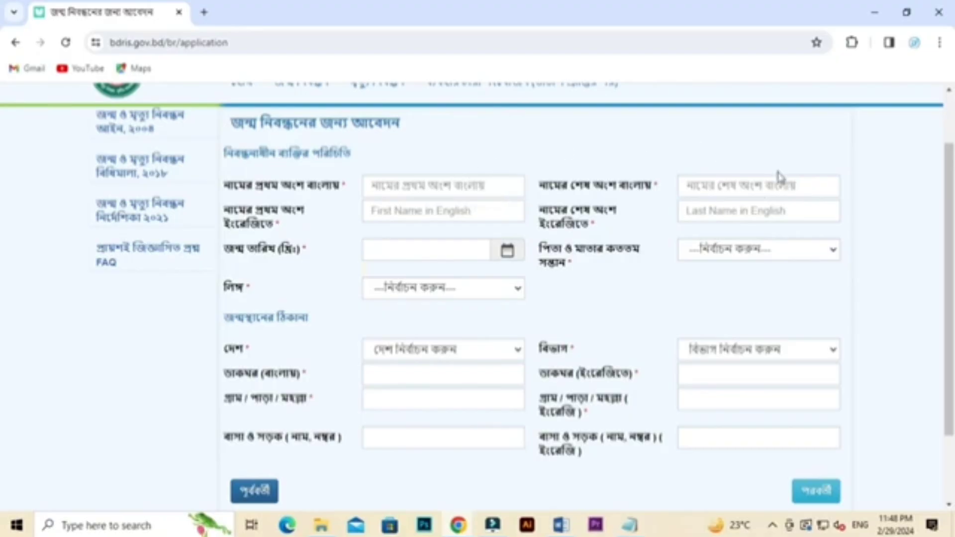
left_click(464, 184)
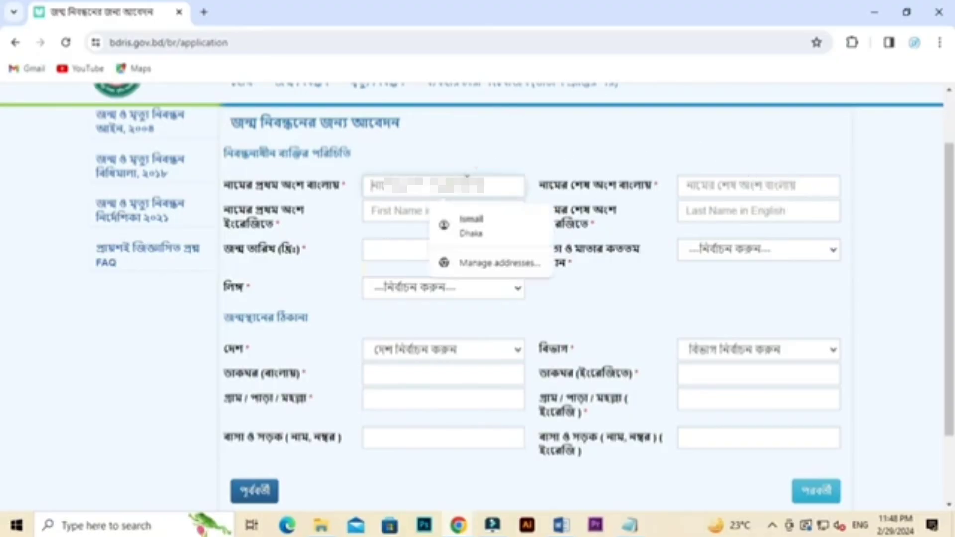
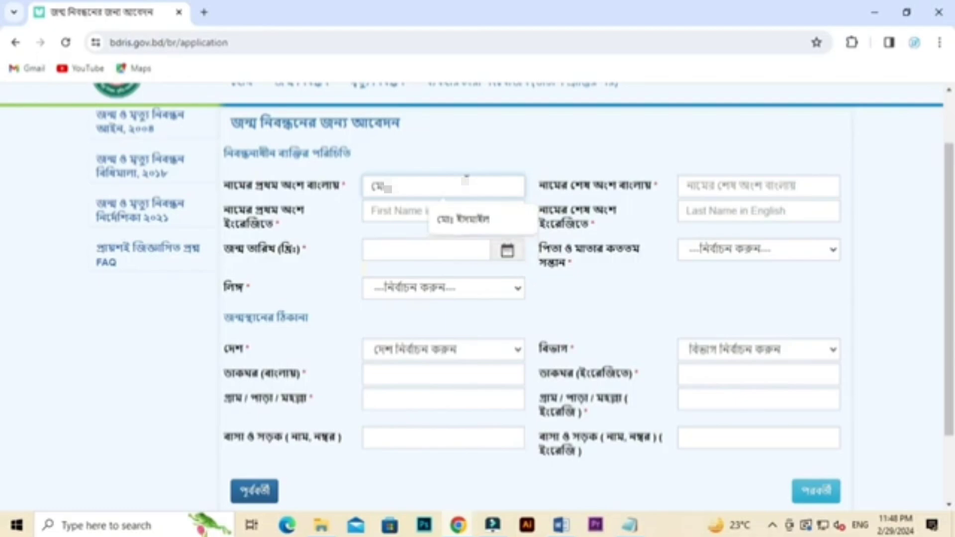
left_click(463, 217)
left_click(736, 186)
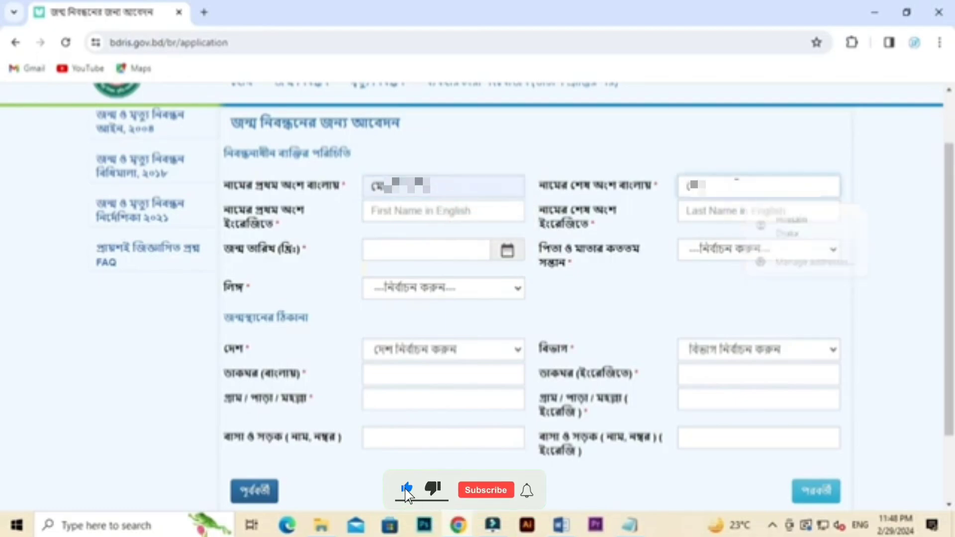
left_click(449, 211)
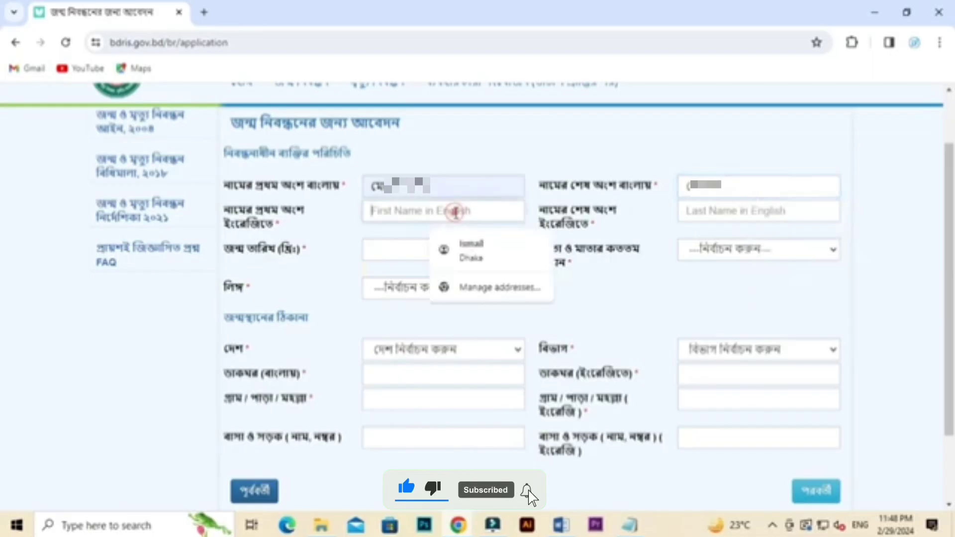
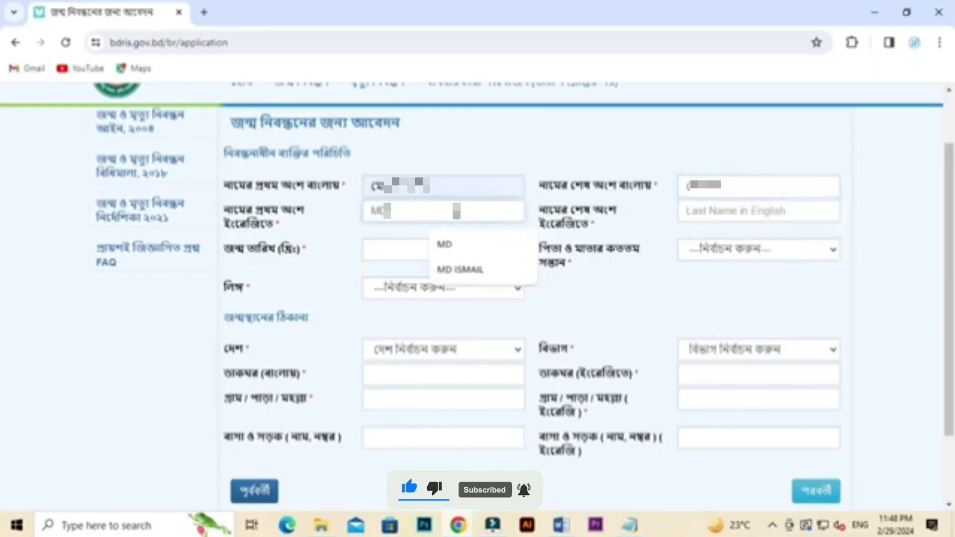
left_click(460, 243)
left_click(734, 209)
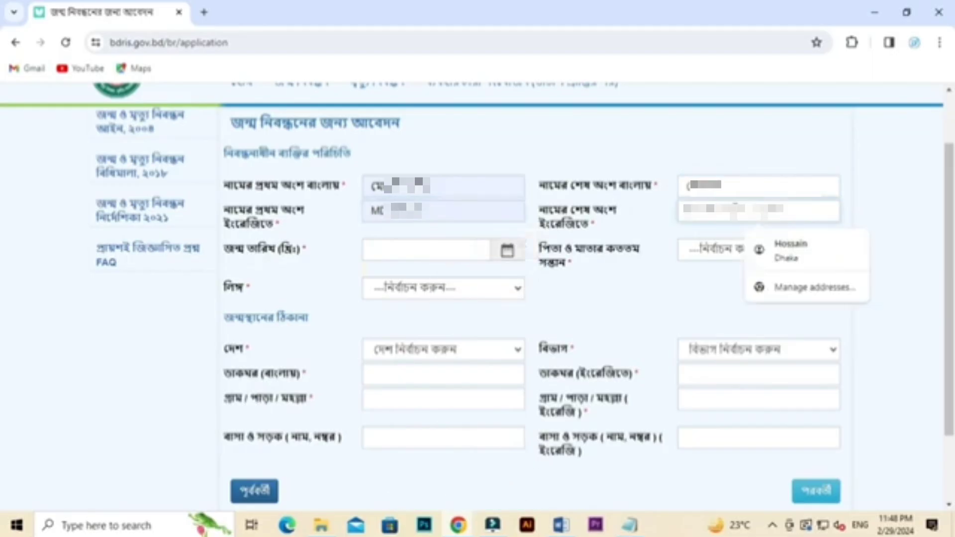
left_click(708, 149)
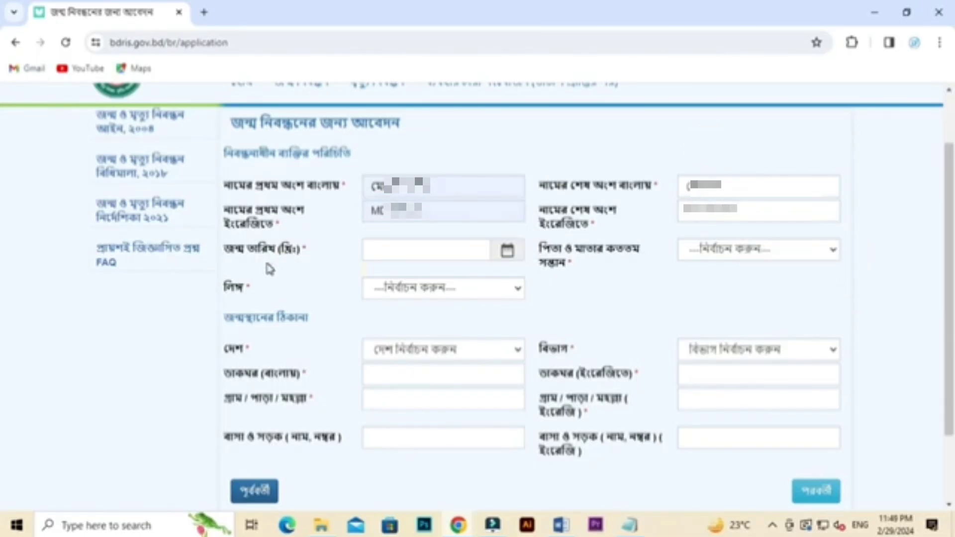
Step: Pick the saved birth date and confirm the required documents are available
left_click(421, 249)
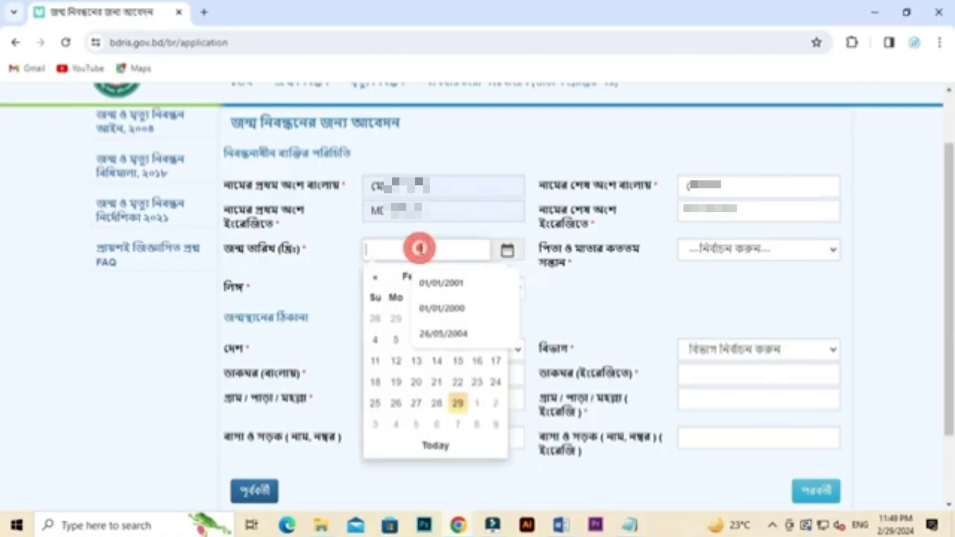
left_click(428, 280)
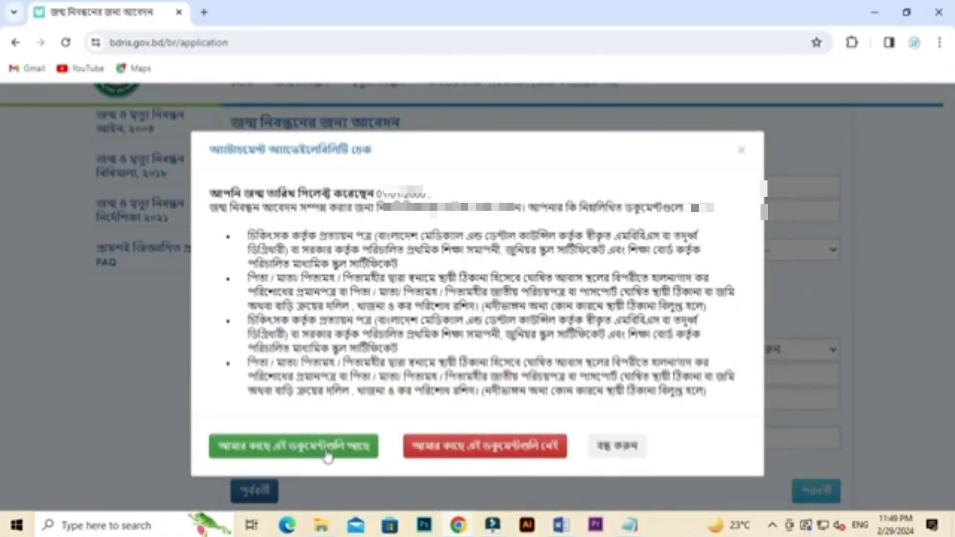
left_click(291, 460)
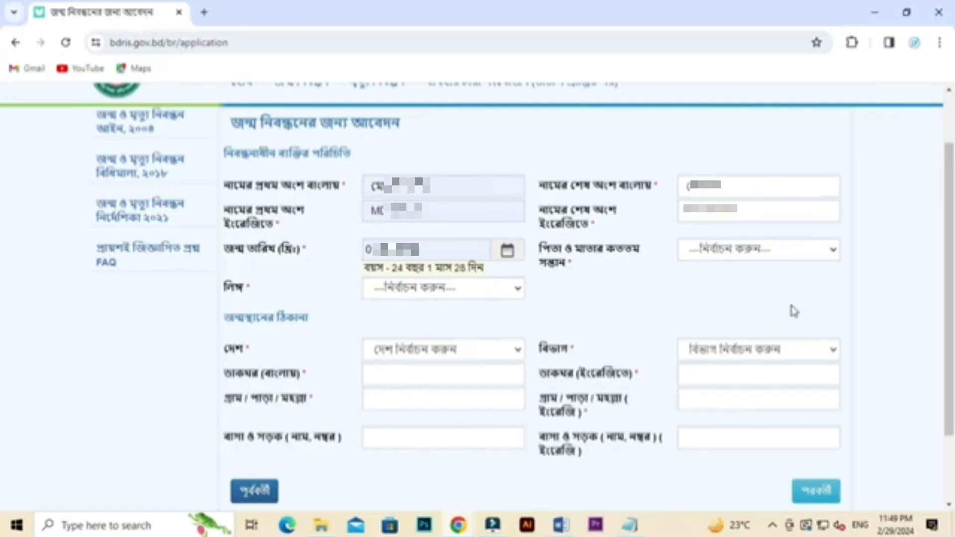
Step: Set the child's birth order to ৩ and gender to পুরুষ
left_click_drag(540, 250, 613, 261)
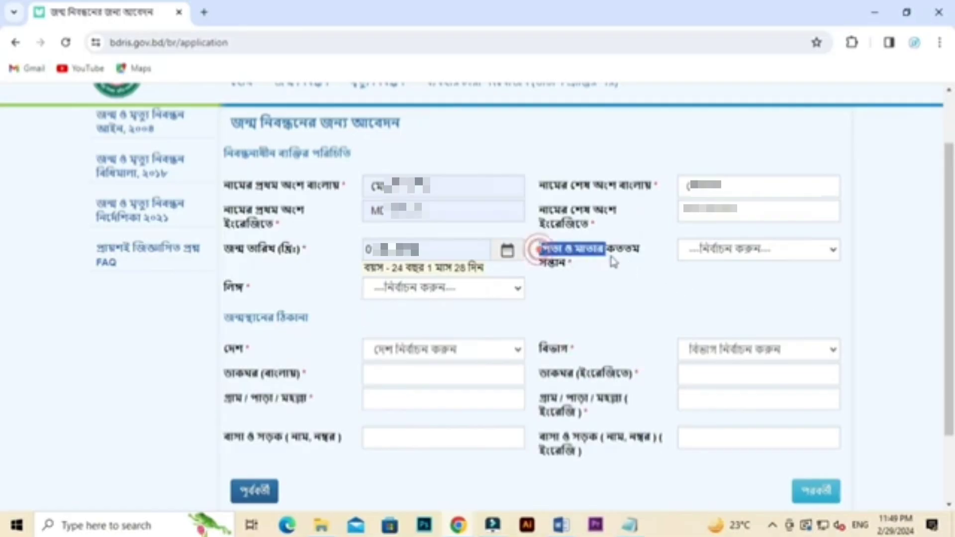
left_click(692, 285)
left_click(724, 251)
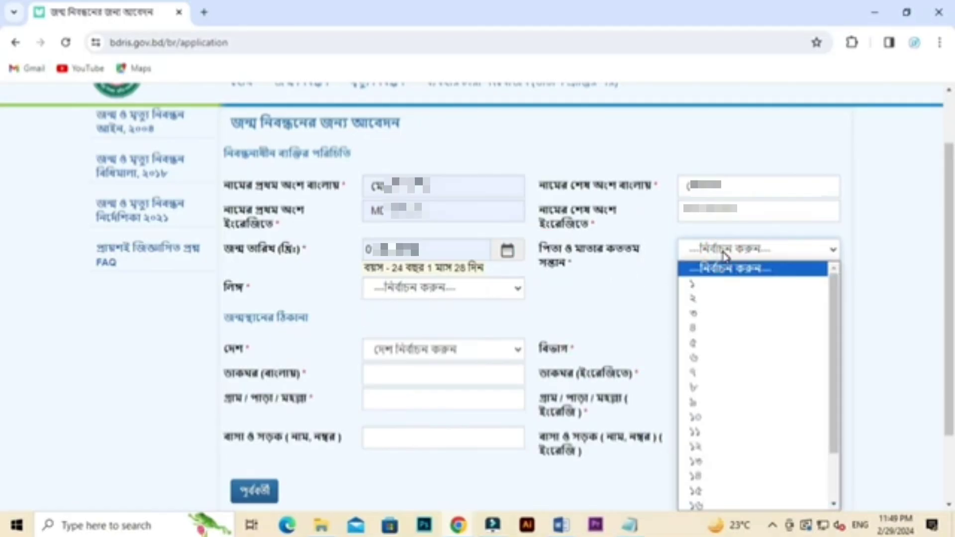
left_click(701, 314)
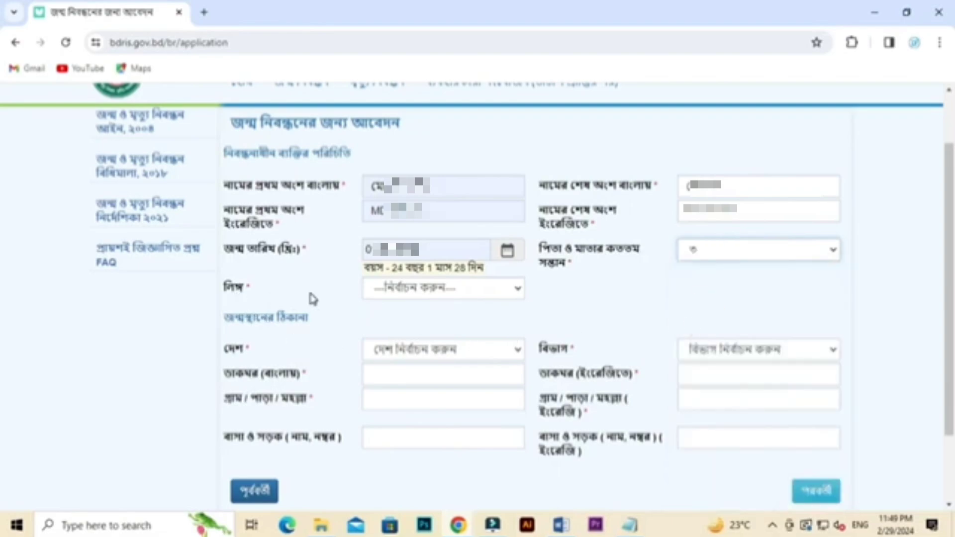
left_click(409, 291)
left_click(407, 323)
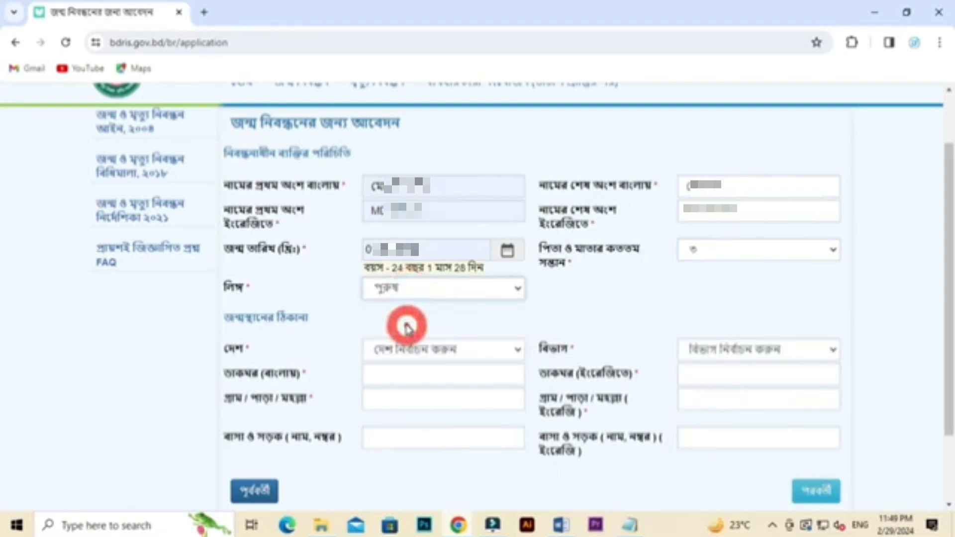
scroll(386, 341, "down", 2)
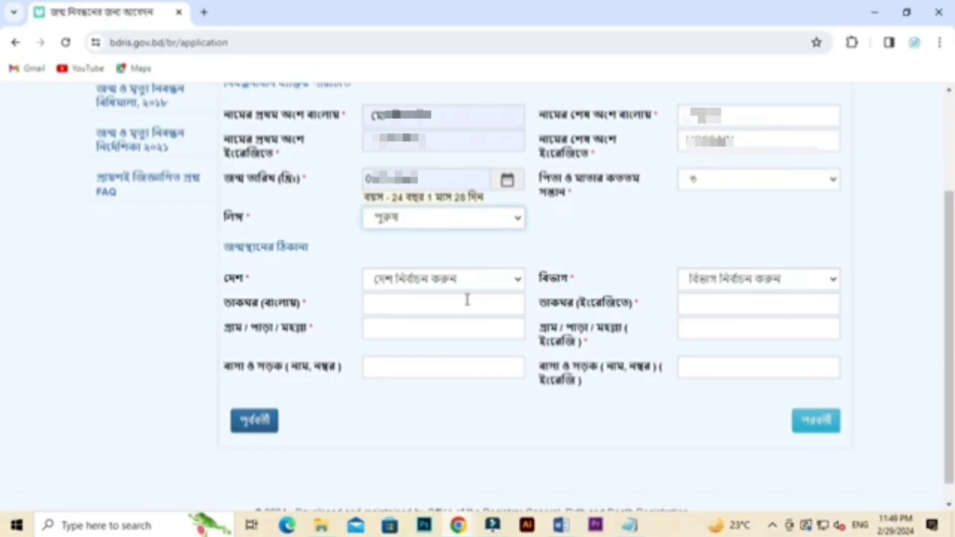
Step: Set birthplace to বাংলাদেশ, ঢাকা বিভাগ, ঢাকা district and ঢাকা উত্তর সিটি কর্পোরেশন
left_click(512, 279)
left_click(394, 313)
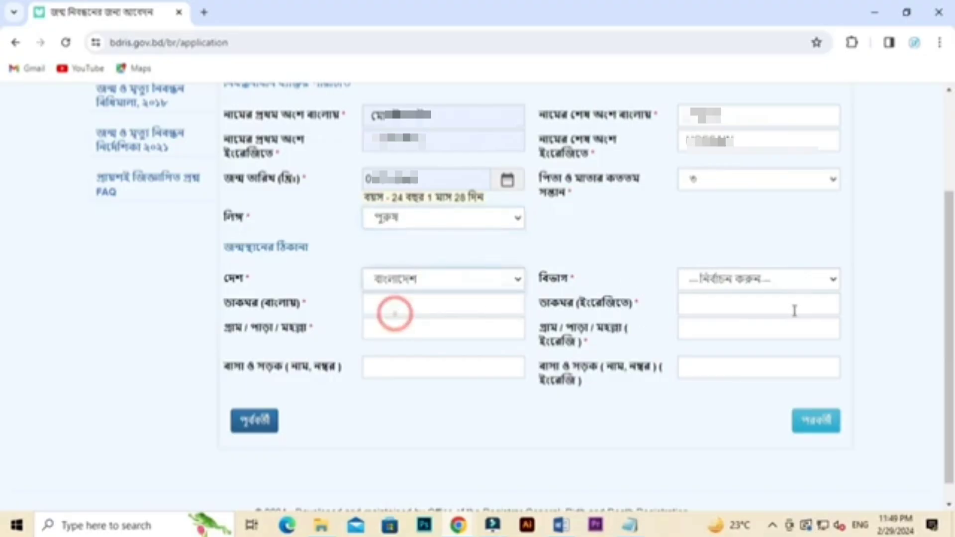
left_click(736, 281)
left_click(727, 339)
left_click(429, 306)
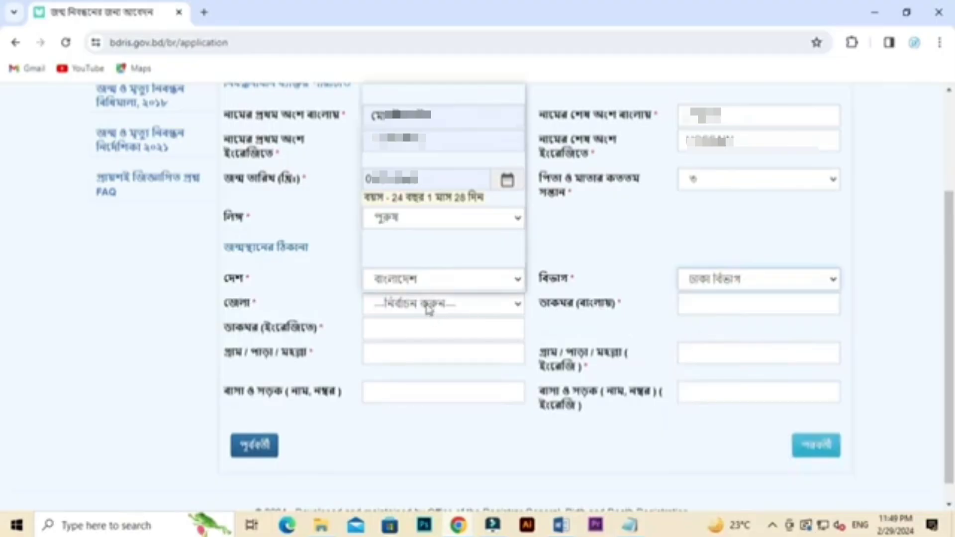
left_click(413, 119)
left_click(703, 311)
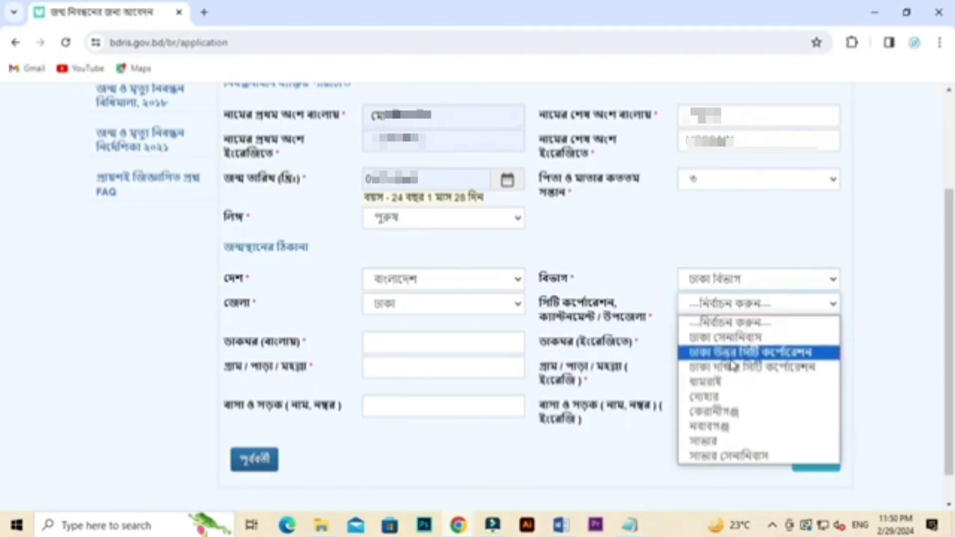
left_click(778, 356)
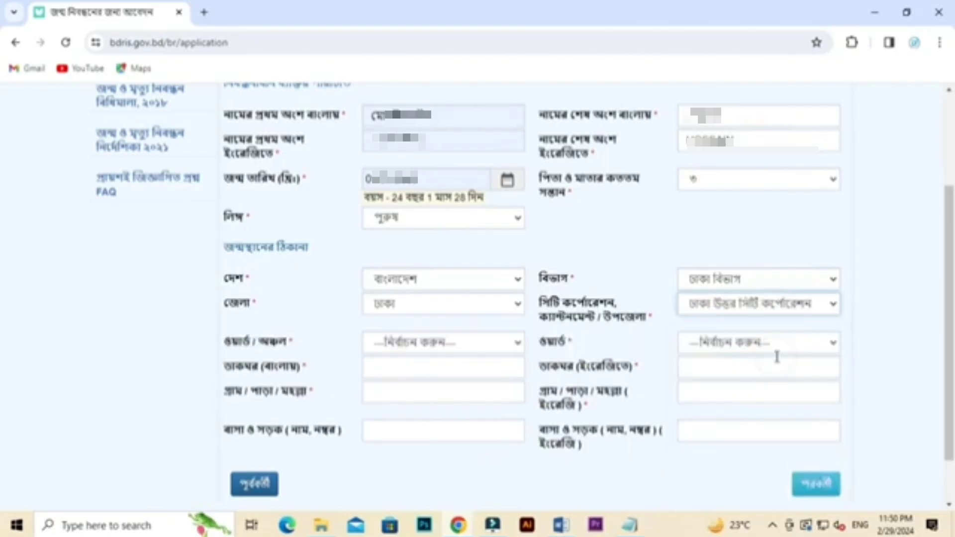
left_click(433, 343)
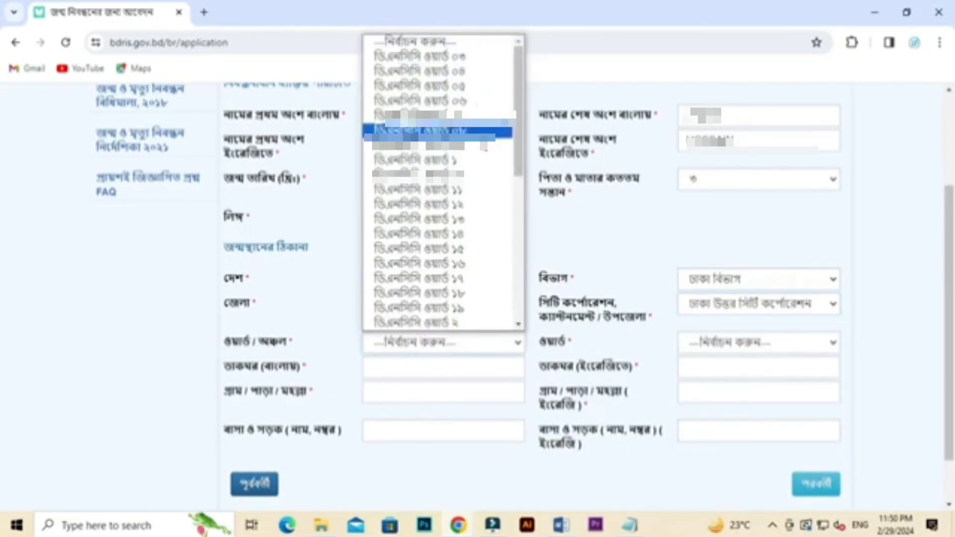
left_click(461, 92)
left_click(724, 348)
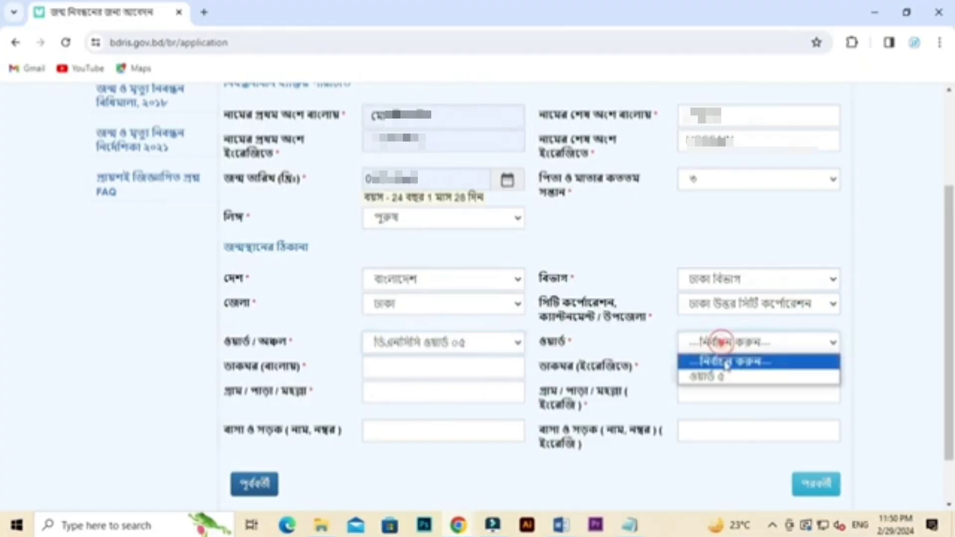
left_click(709, 378)
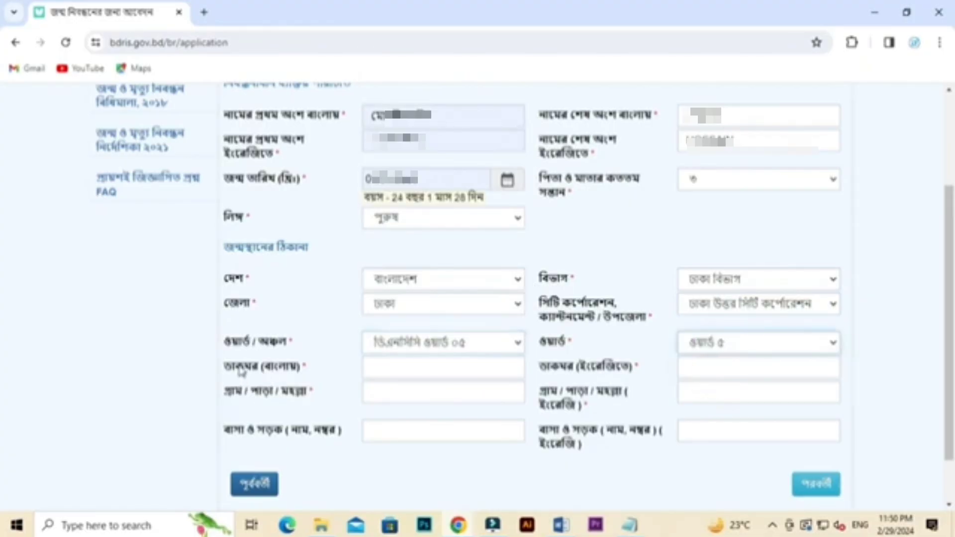
left_click(385, 375)
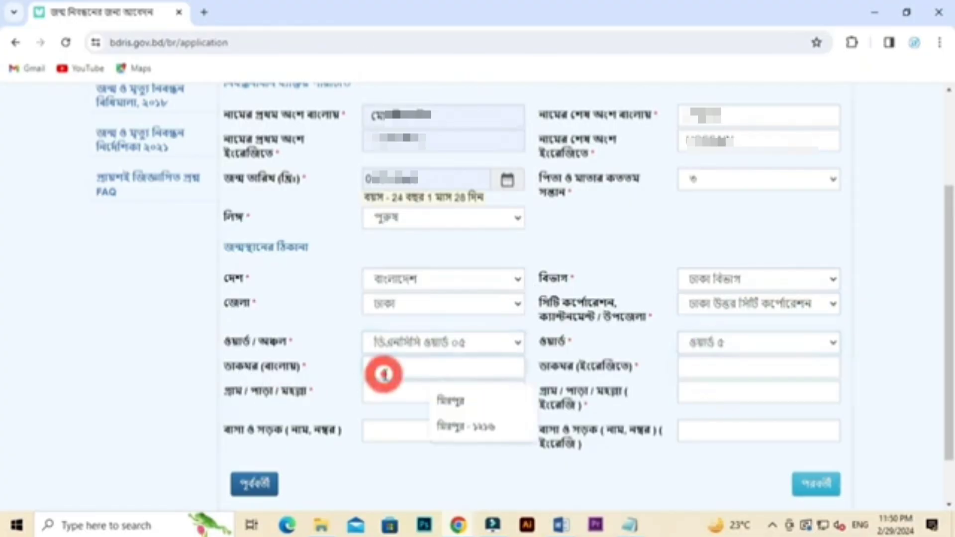
left_click(470, 428)
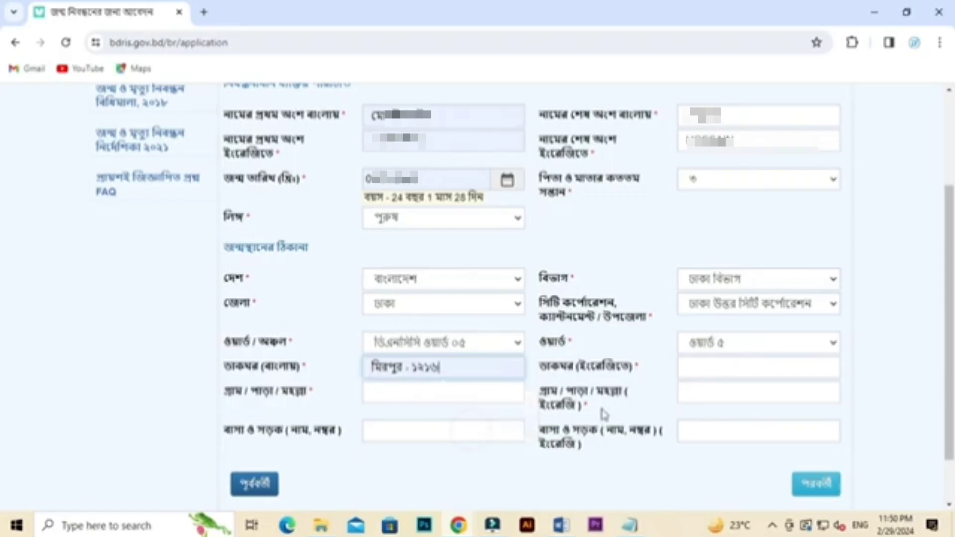
left_click(693, 366)
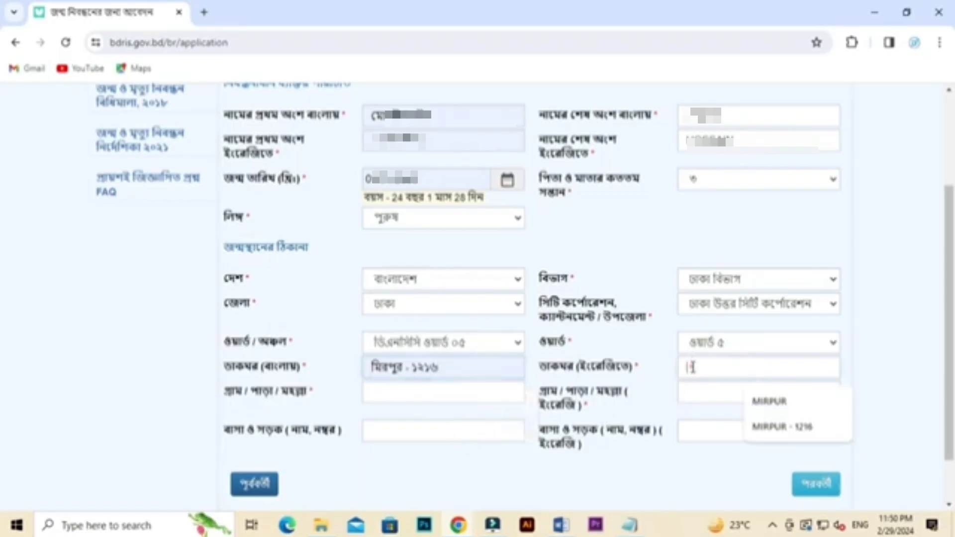
left_click(791, 426)
left_click(413, 396)
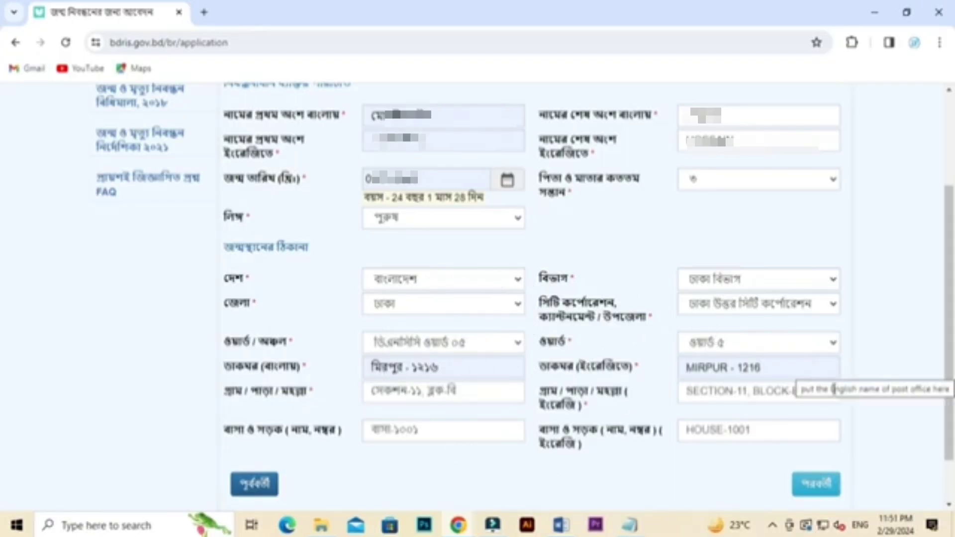
left_click(816, 487)
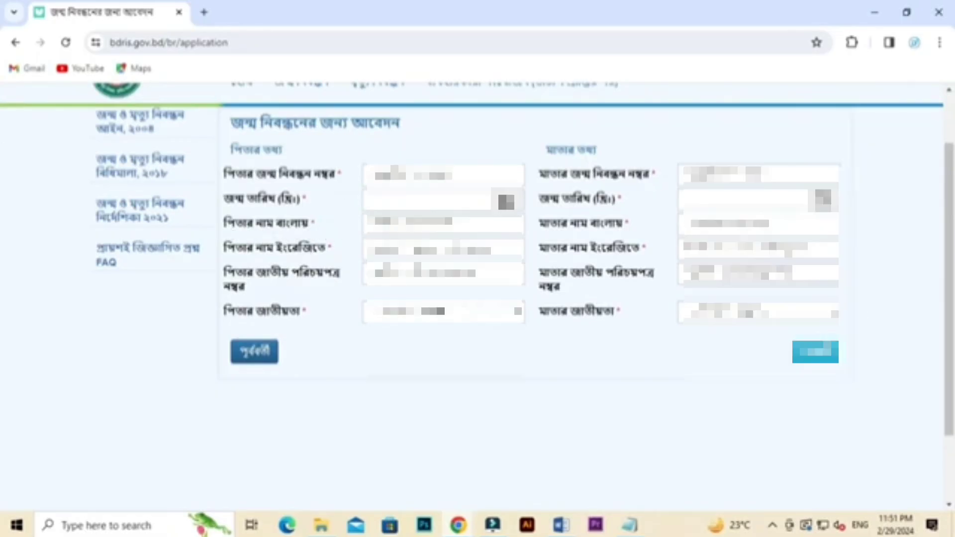
Step: Autofill the father's Bangla and English names and set his nationality to বাংলাদেশী
left_click(383, 224)
left_click(444, 257)
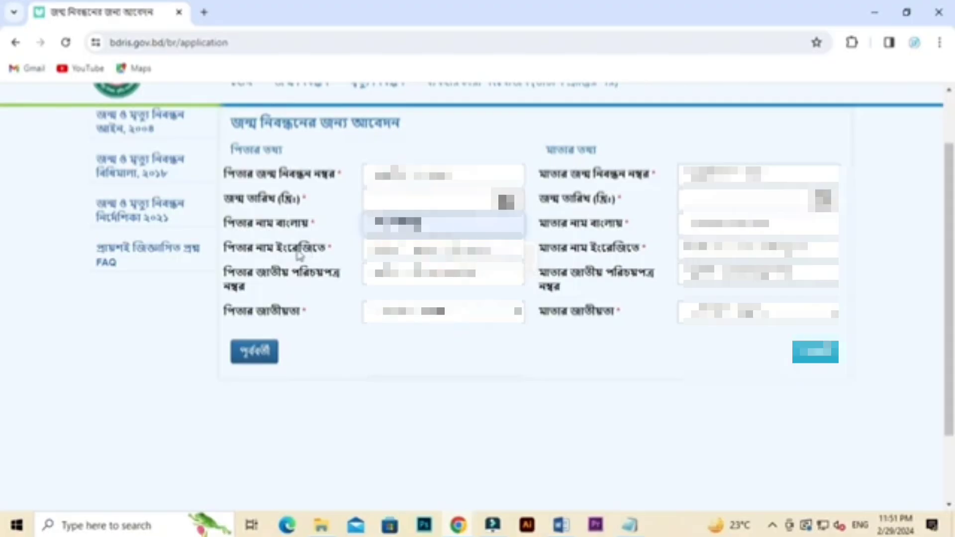
left_click(395, 249)
left_click(478, 281)
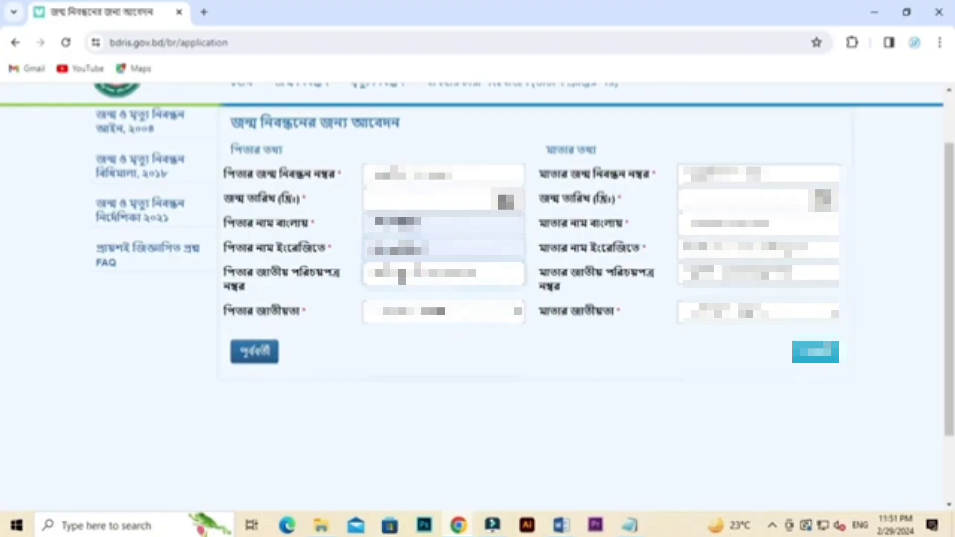
left_click(424, 314)
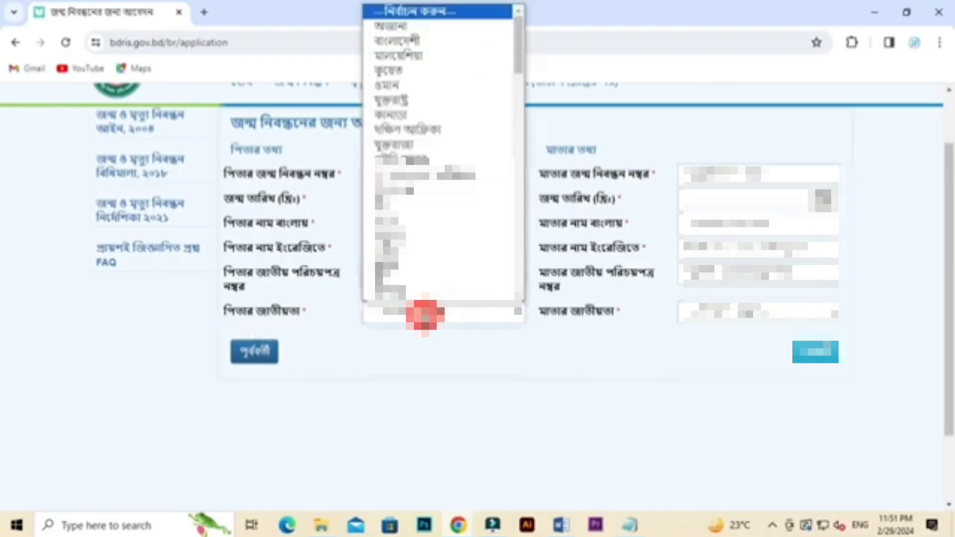
left_click(447, 39)
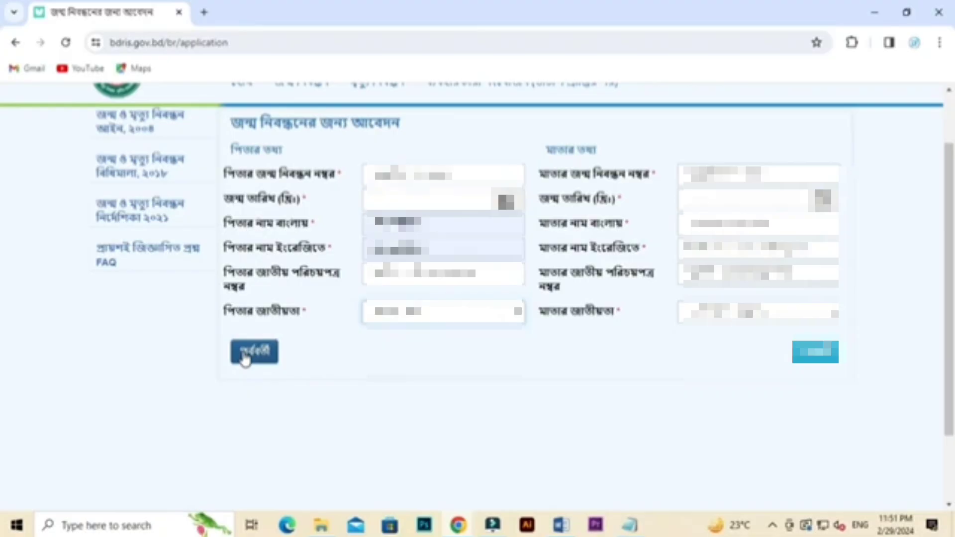
Step: Go back and start editing the child's birth date, then return to the parents' page
left_click(243, 355)
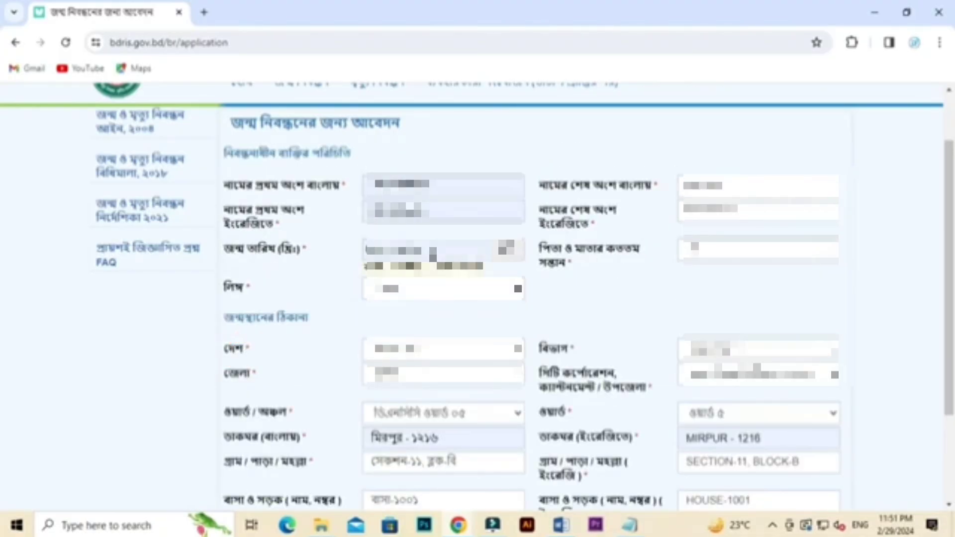
left_click(432, 251)
key("BackSpace")
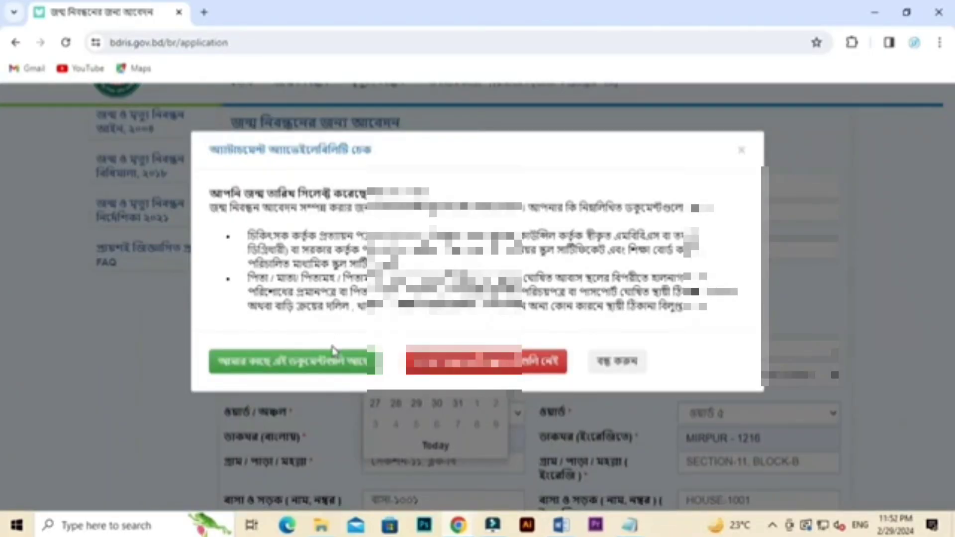
left_click(328, 358)
scroll(597, 313, "down", 3)
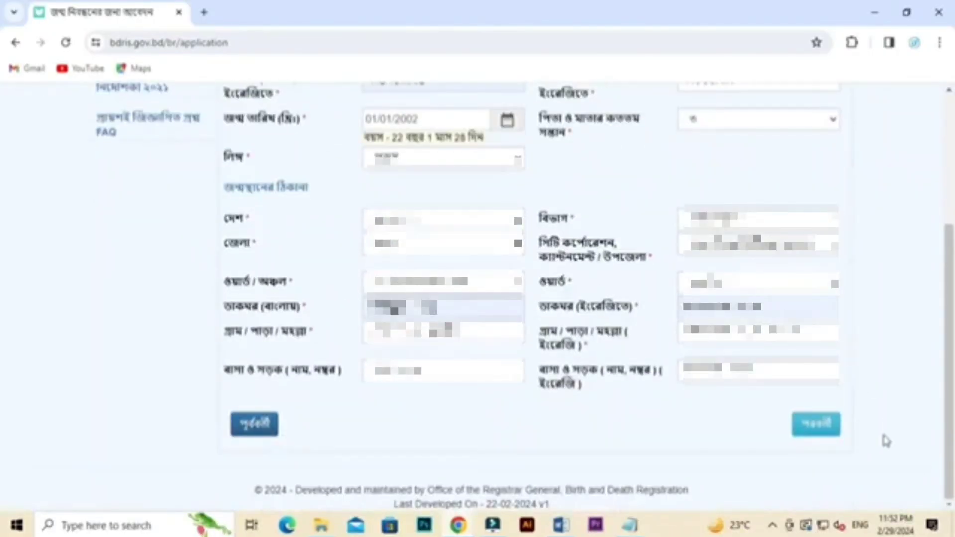
left_click(816, 429)
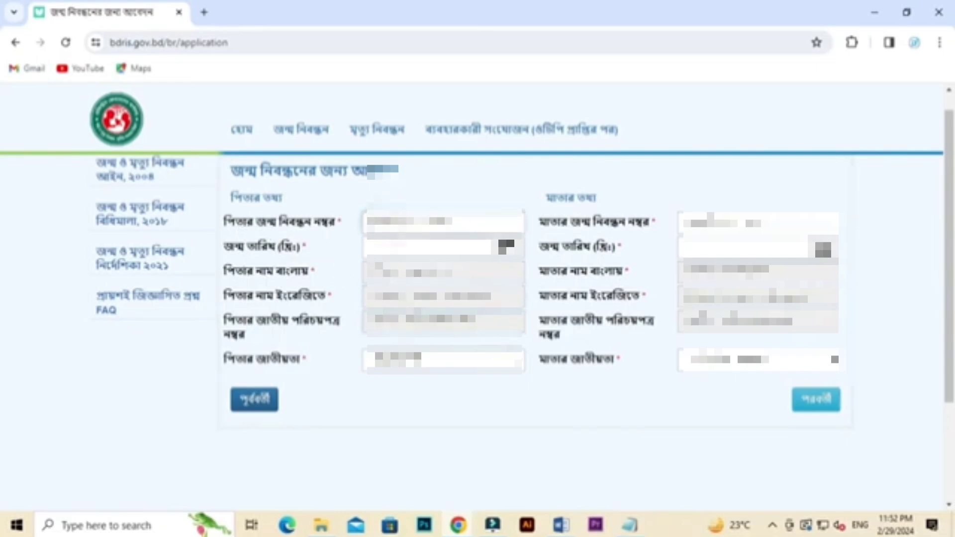
left_click(401, 246)
left_click(416, 204)
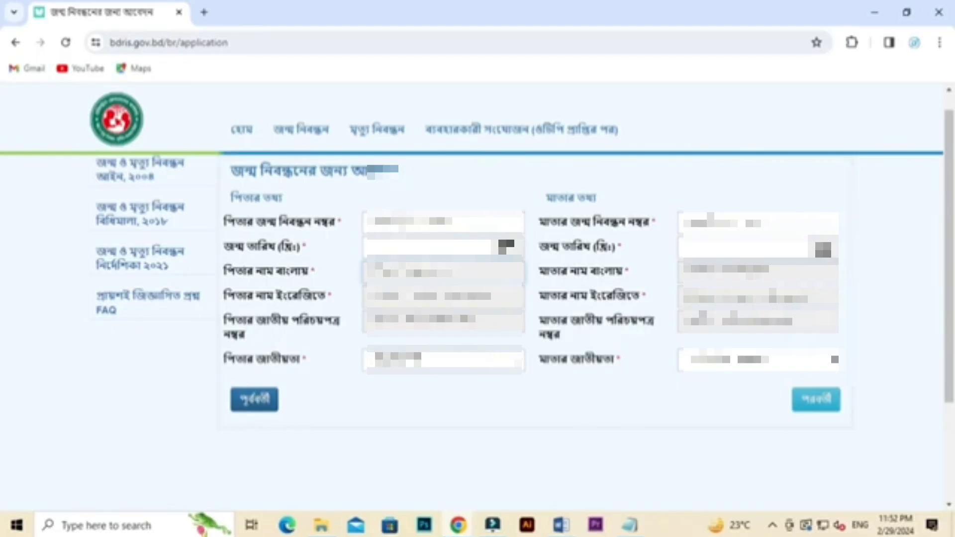
Step: Correct the child's birth year so the date reads 01/01/2000, confirming the documents warning
left_click(256, 403)
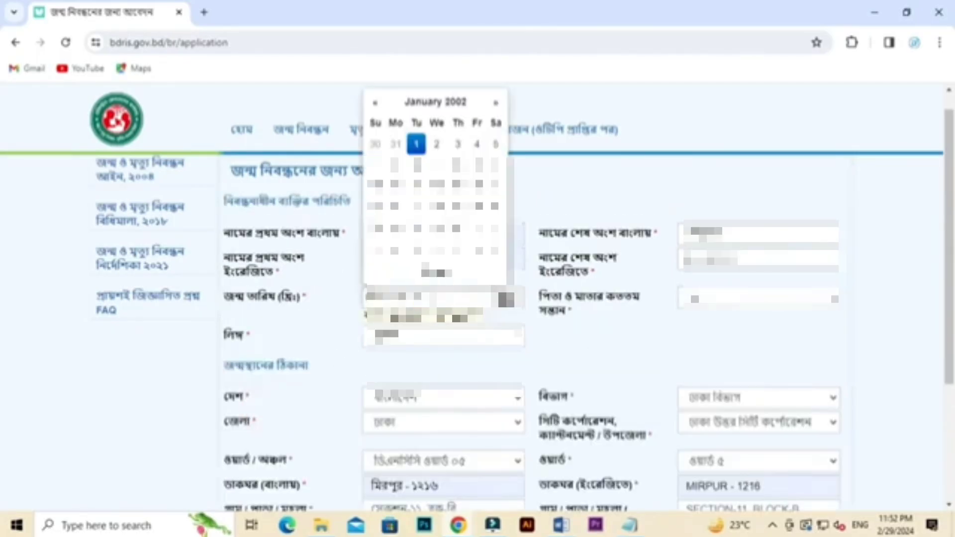
key("BackSpace")
type("0")
left_click(319, 362)
scroll(843, 361, "down", 3)
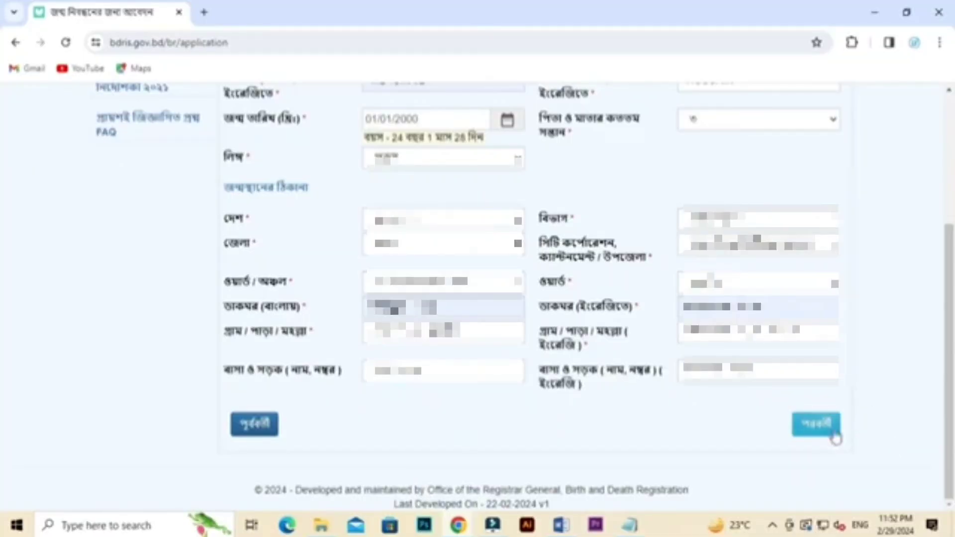
left_click(818, 425)
Step: Autofill the father's names, set the mother's nationality to বাংলাদেশী, and advance to addresses
left_click(448, 272)
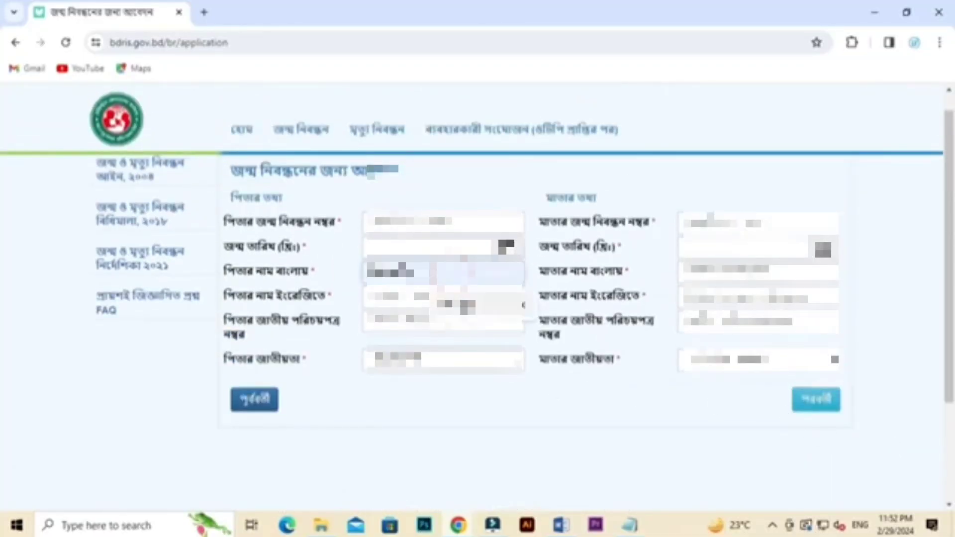
left_click(441, 302)
left_click(426, 297)
left_click(759, 359)
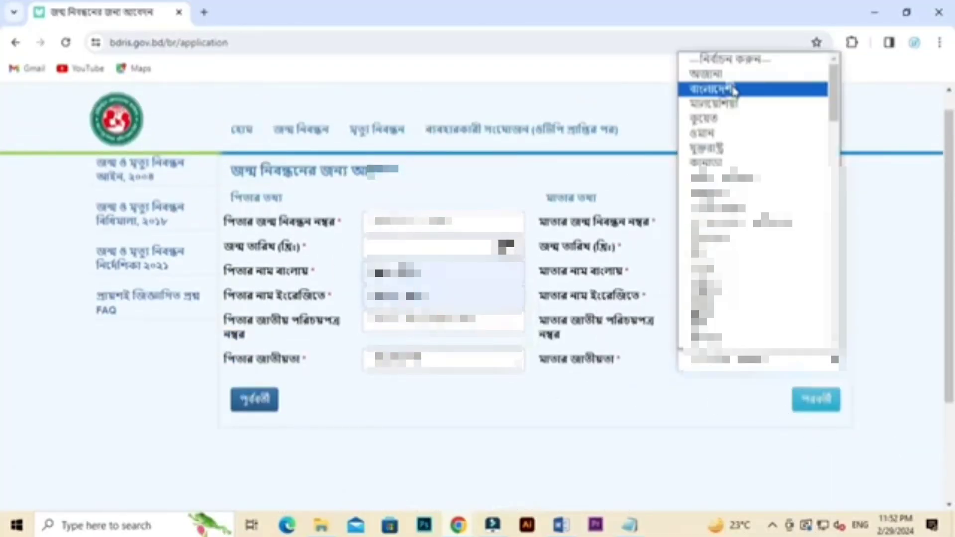
left_click(731, 88)
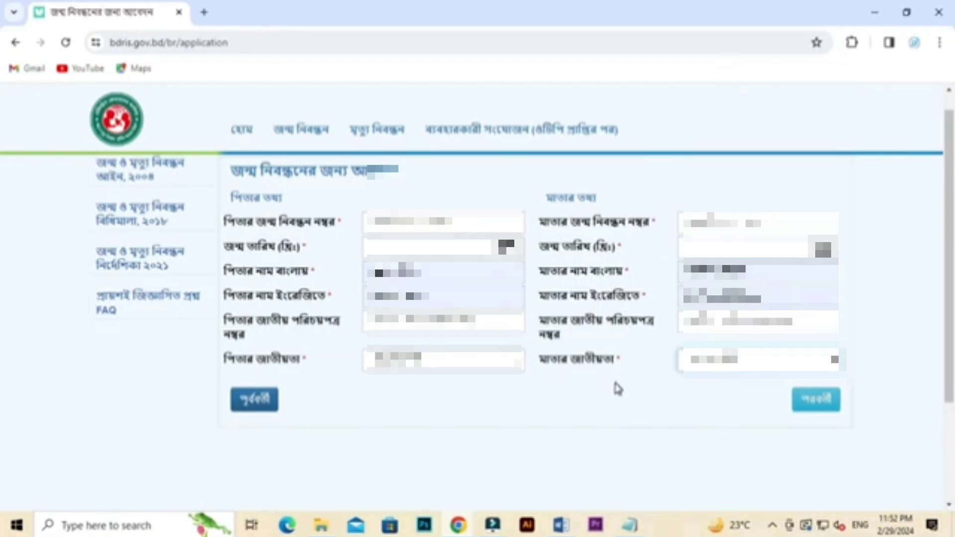
left_click(814, 405)
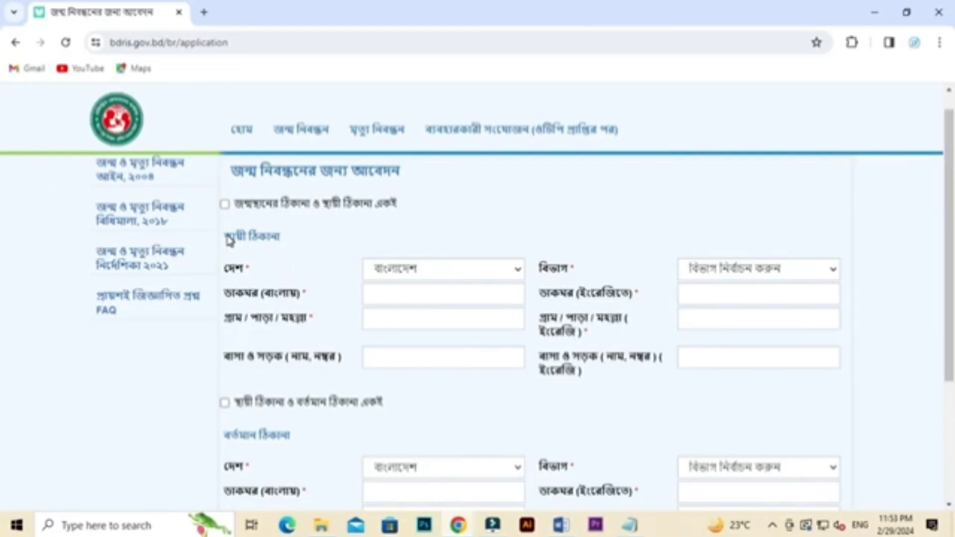
Step: Tick 'জন্মস্থানের ঠিকানা ও স্থায়ী ঠিকানা একই' and 'স্থায়ী ঠিকানা ও বর্তমান ঠিকানা একই', then continue
left_click_drag(226, 235, 313, 232)
left_click(352, 224)
scroll(264, 397, "down", 2)
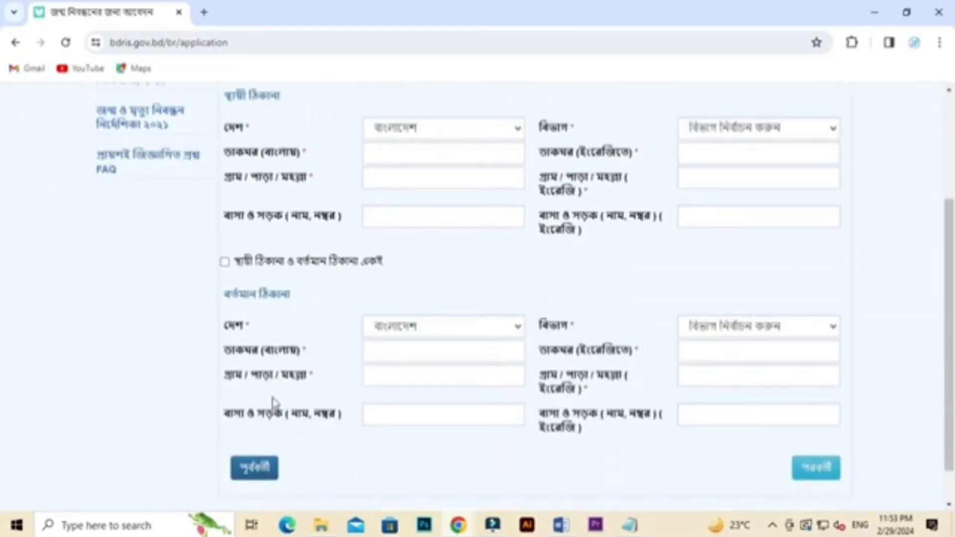
scroll(275, 402, "up", 2)
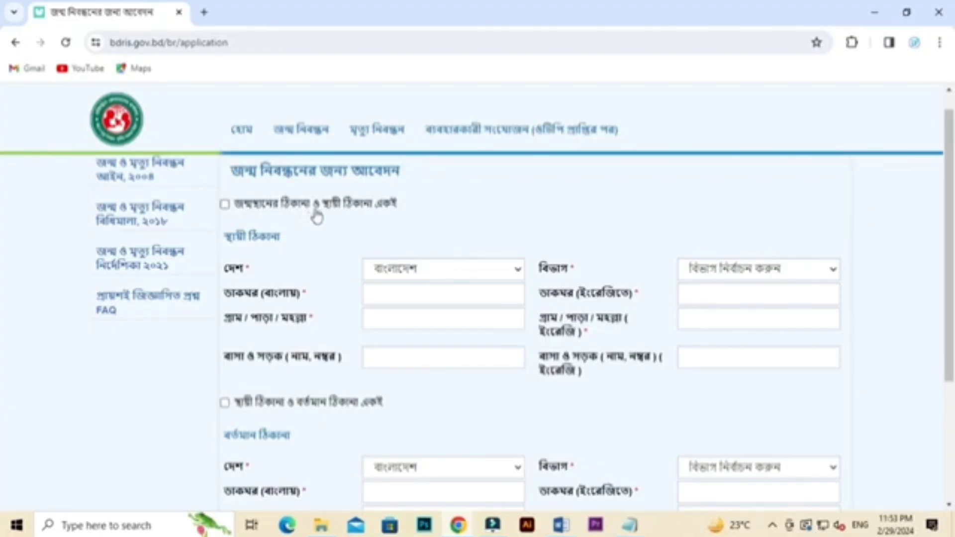
left_click(224, 205)
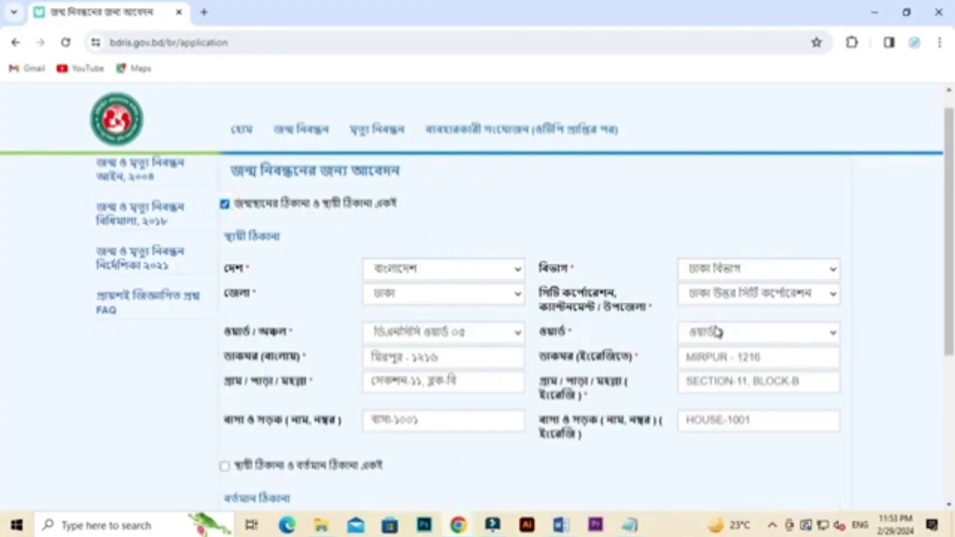
scroll(712, 328, "down", 4)
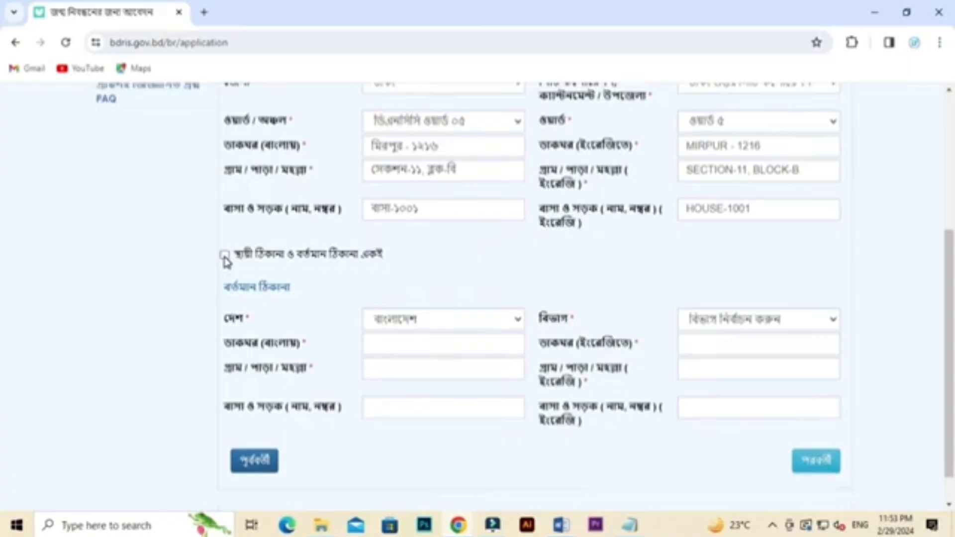
left_click(224, 255)
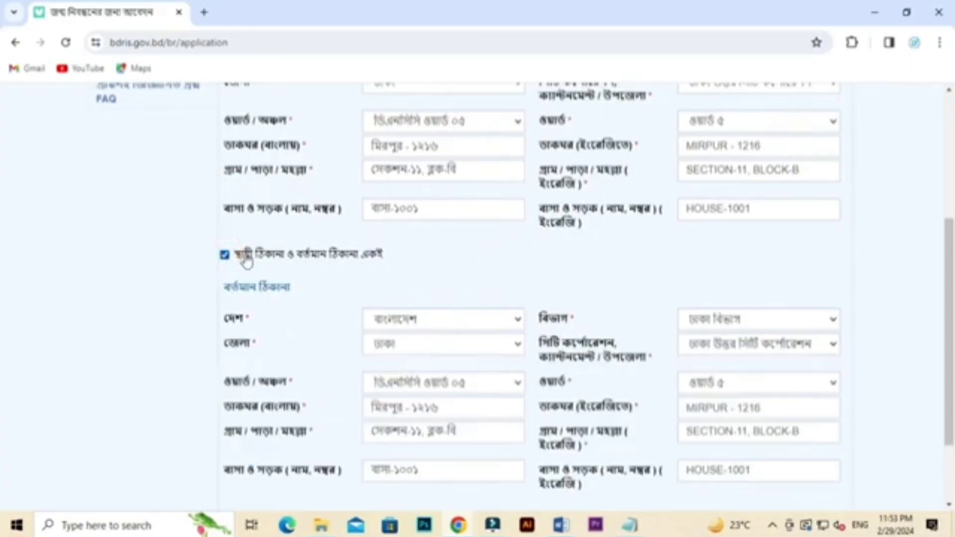
scroll(667, 261, "up", 3)
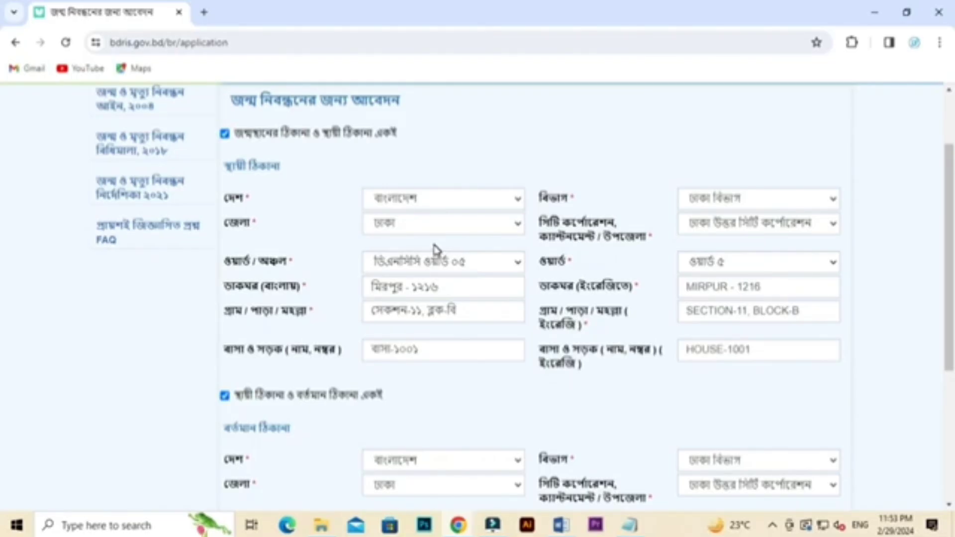
scroll(694, 309, "down", 5)
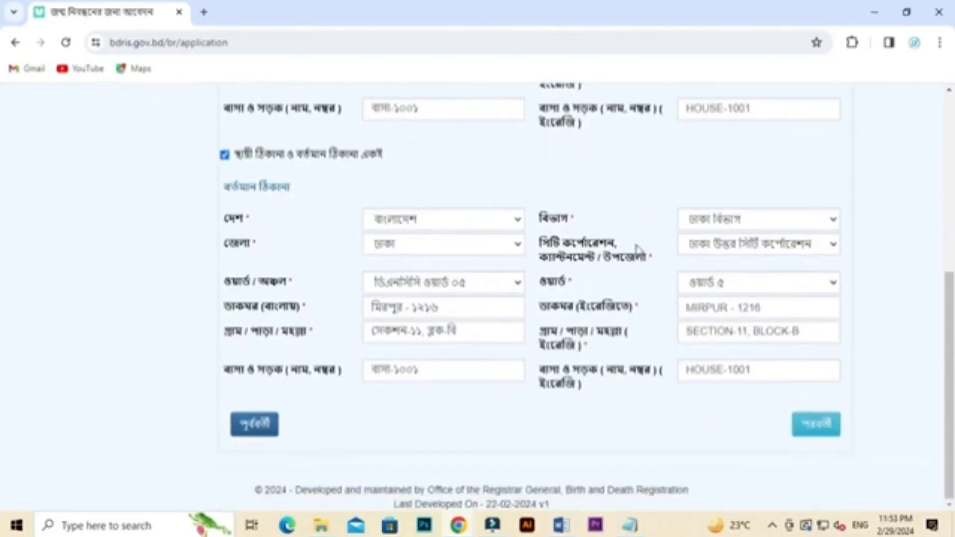
left_click(816, 425)
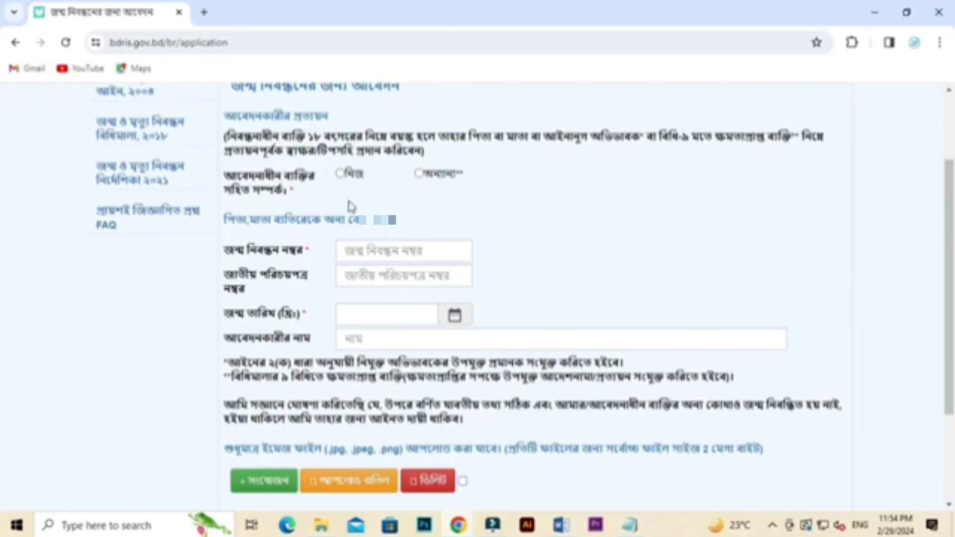
Step: Select নিজ as the applicant's relationship to the registered person
left_click(340, 180)
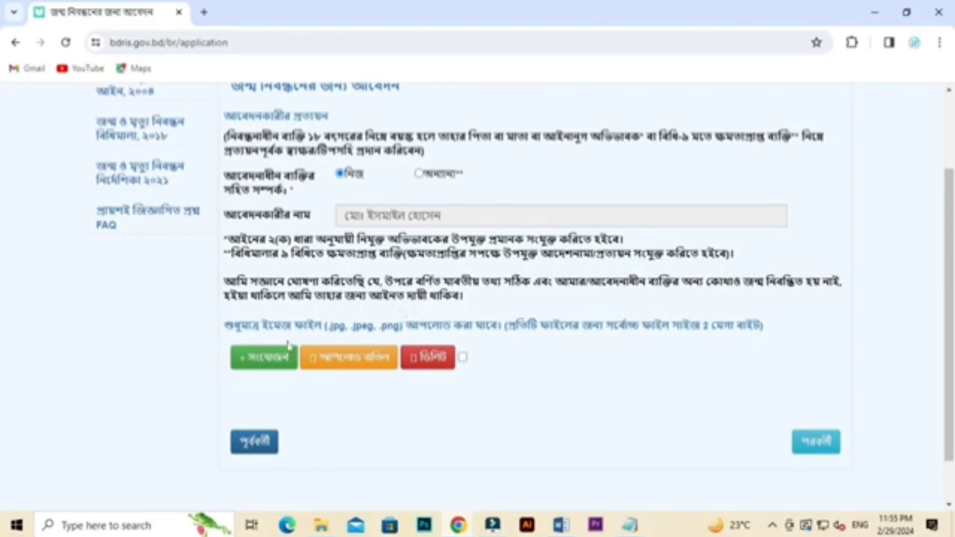
Step: Attach the BIRTH UPLOAD image from the Desktop, choose its document type and upload it
left_click(260, 367)
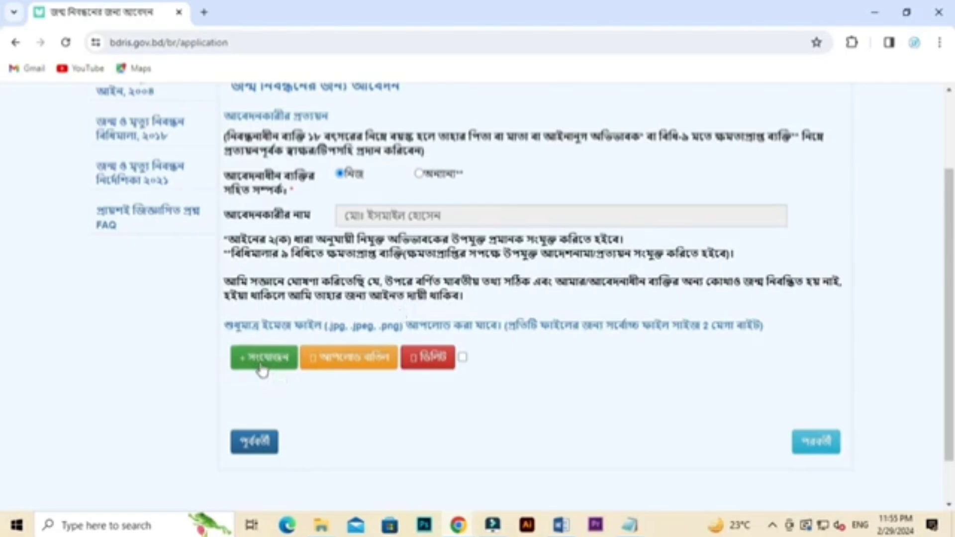
left_click(254, 195)
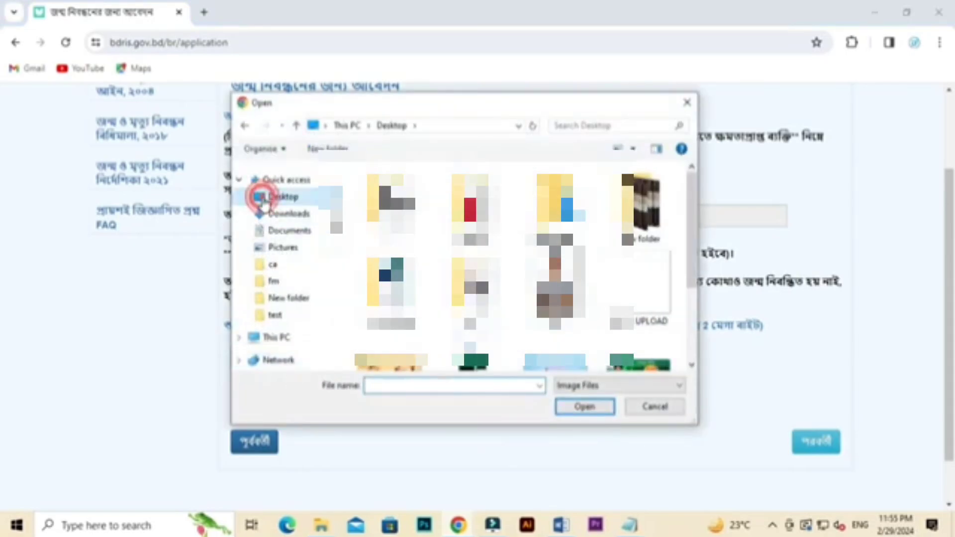
left_click(645, 291)
double_click(645, 291)
scroll(433, 388, "down", 1)
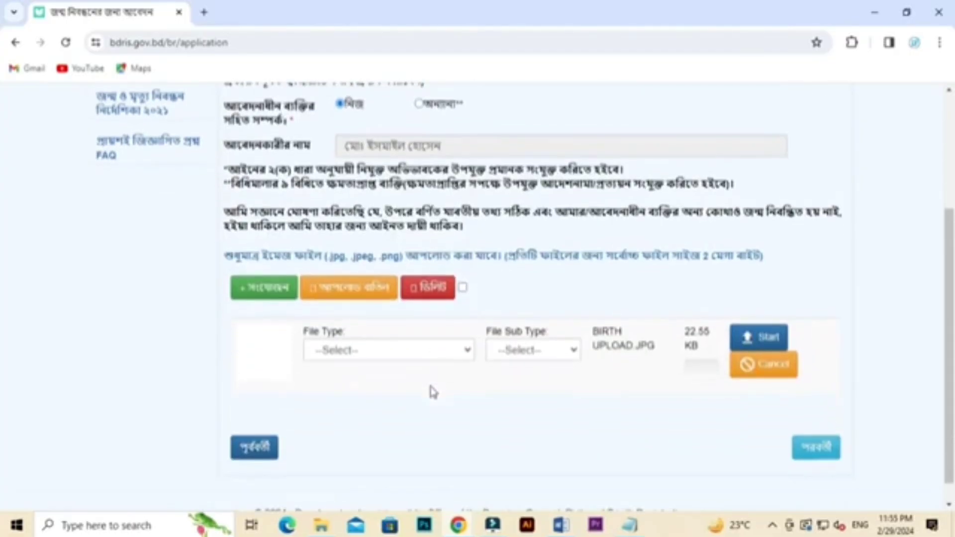
left_click(316, 347)
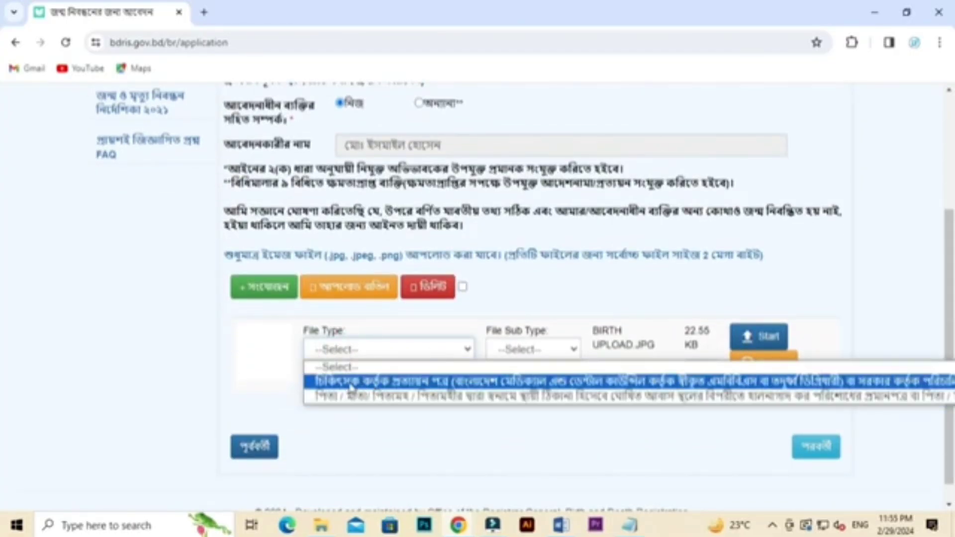
left_click(376, 383)
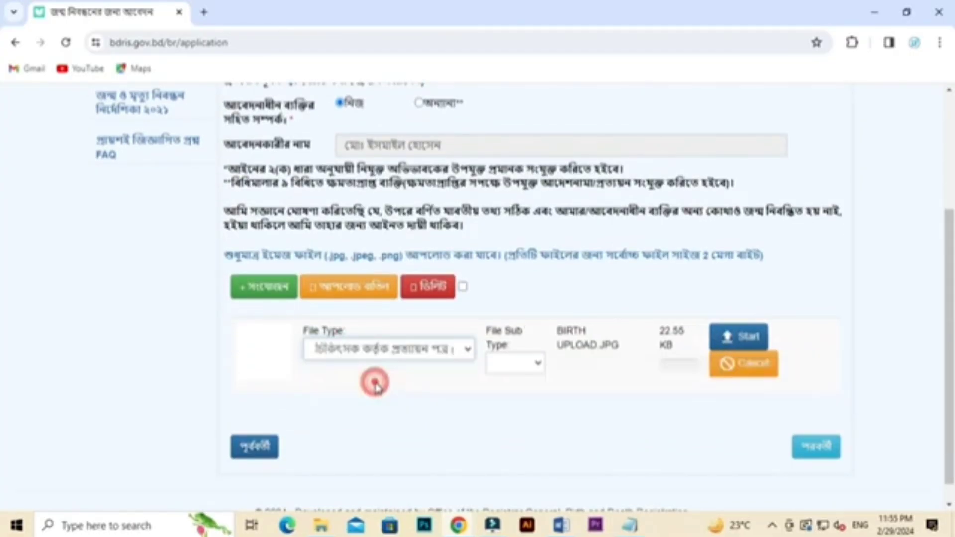
left_click(731, 337)
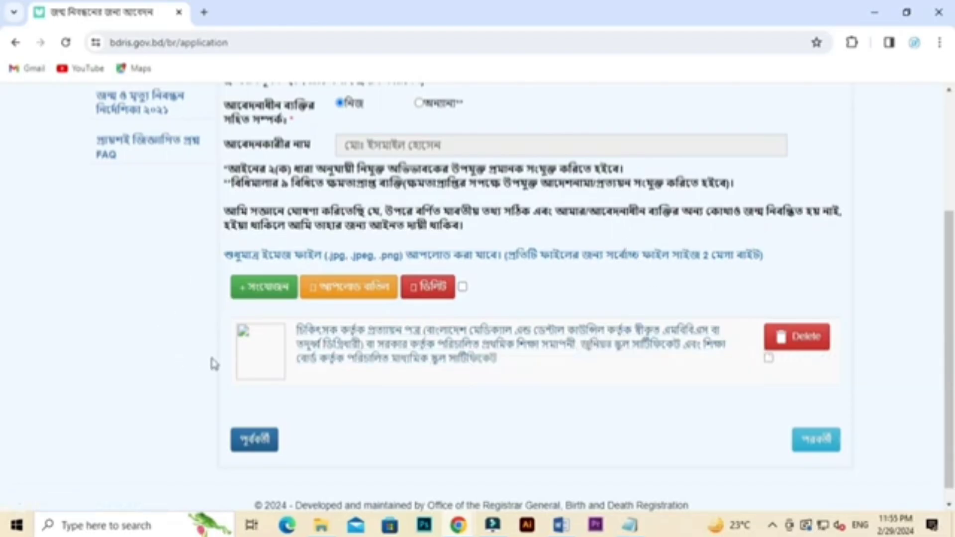
Step: Add a second attachment file and continue to the review page
left_click(263, 298)
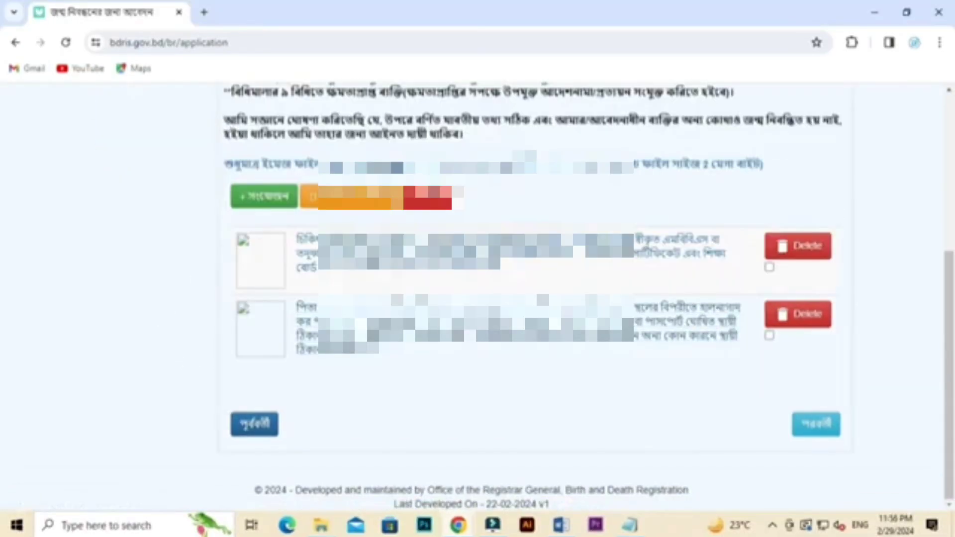
scroll(452, 346, "up", 3)
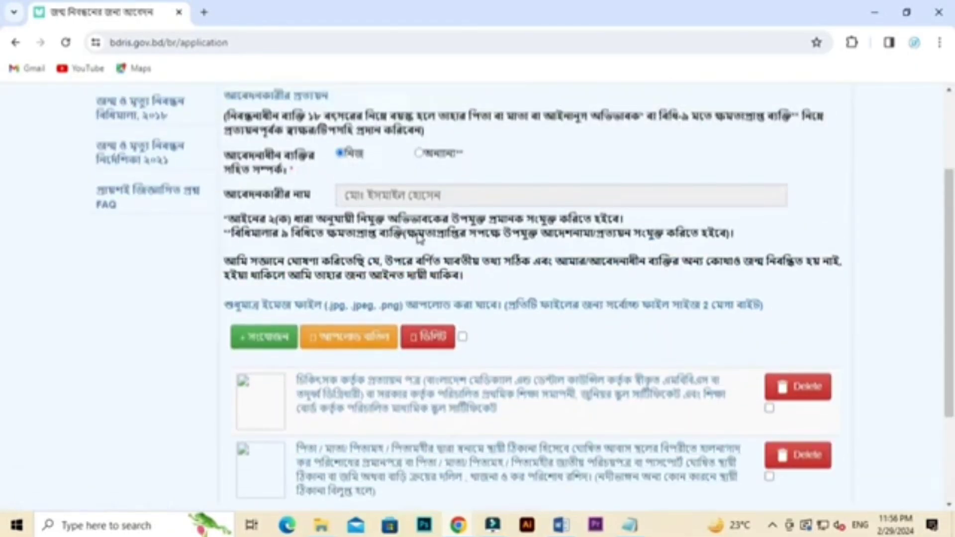
scroll(457, 216, "down", 3)
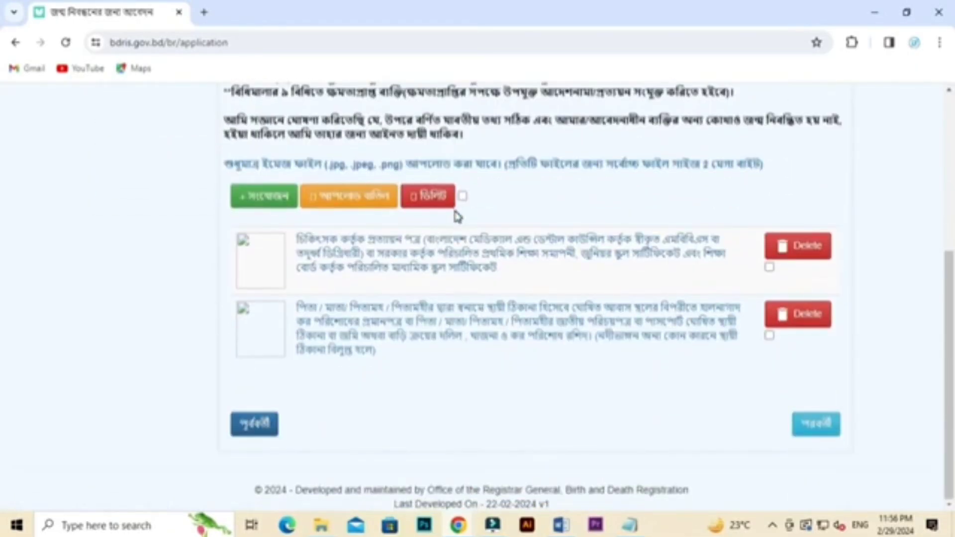
left_click(819, 429)
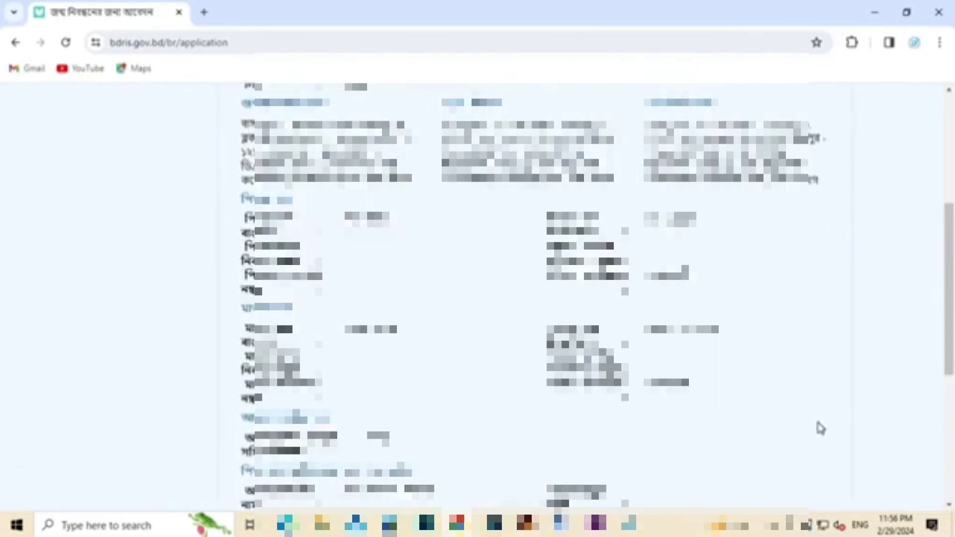
Step: Review the summary, send an OTP to the phone and submit the verified application
scroll(647, 402, "up", 1)
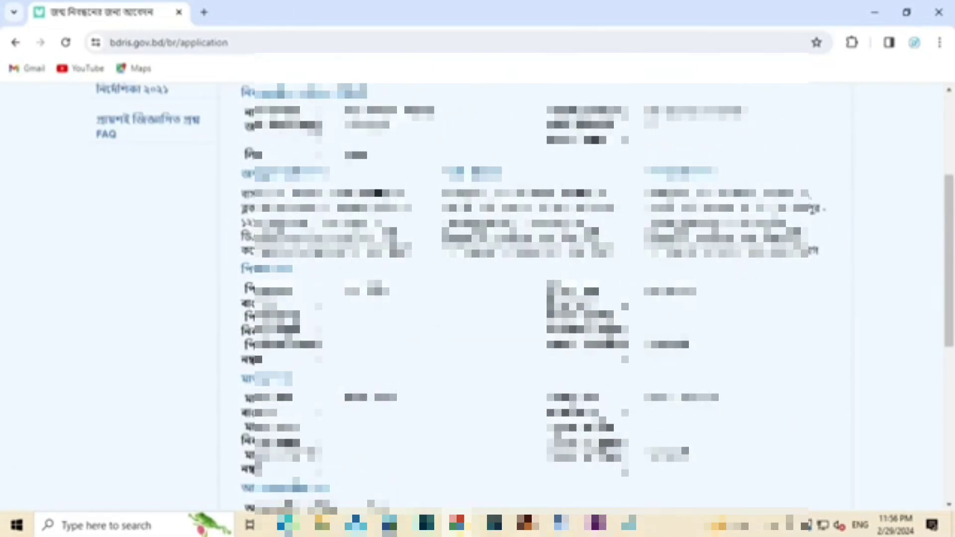
scroll(535, 293, "down", 6)
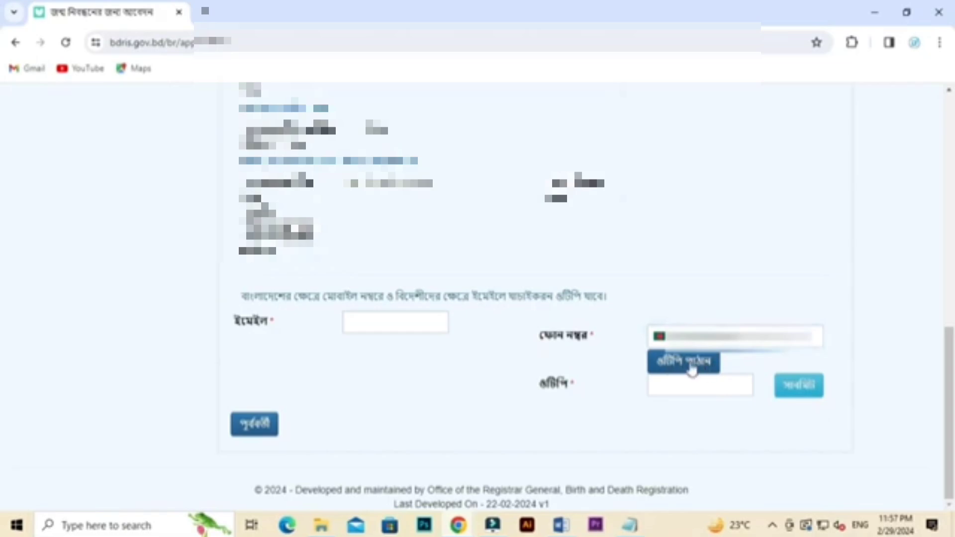
left_click(692, 370)
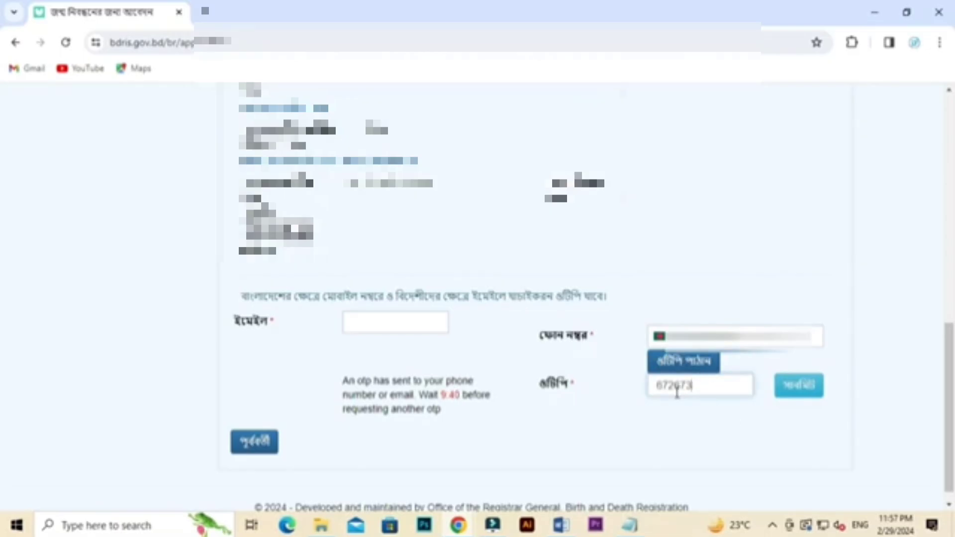
left_click(795, 398)
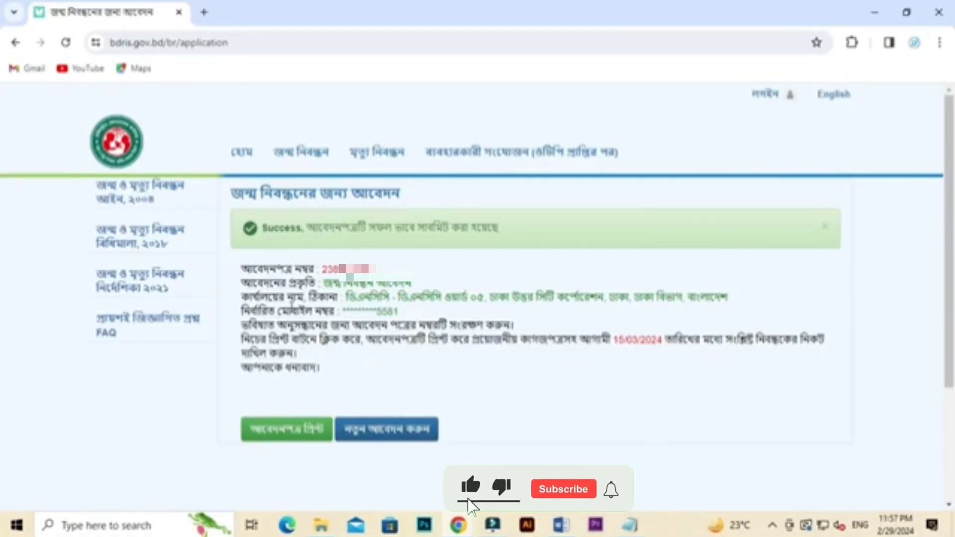
Step: Copy the application number from the submission success page
left_click_drag(347, 298, 417, 288)
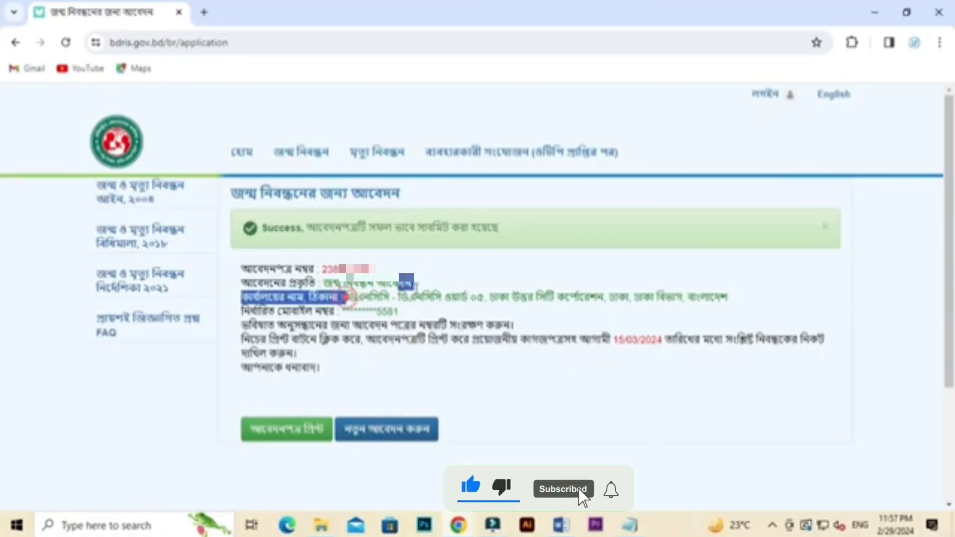
left_click(768, 310)
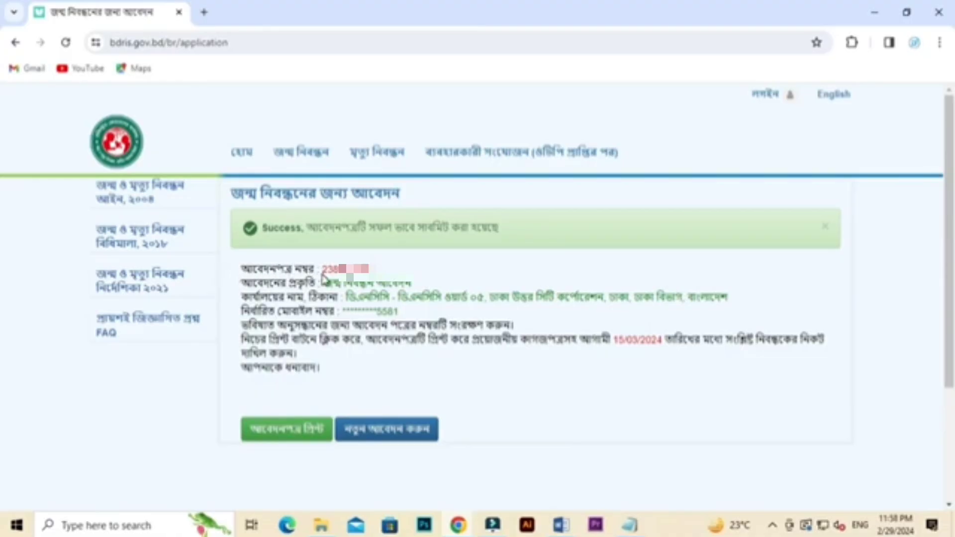
left_click_drag(323, 271, 378, 277)
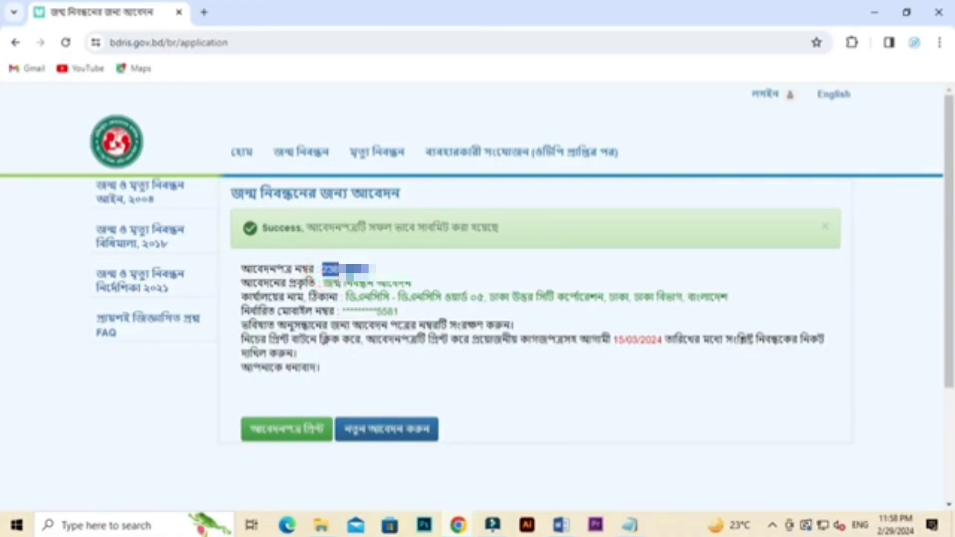
right_click(376, 273)
left_click(389, 284)
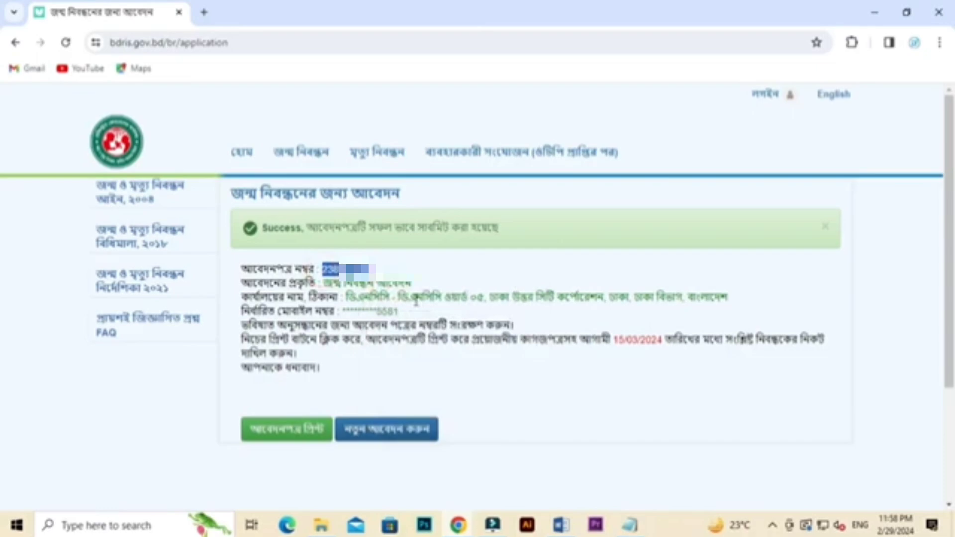
left_click(558, 474)
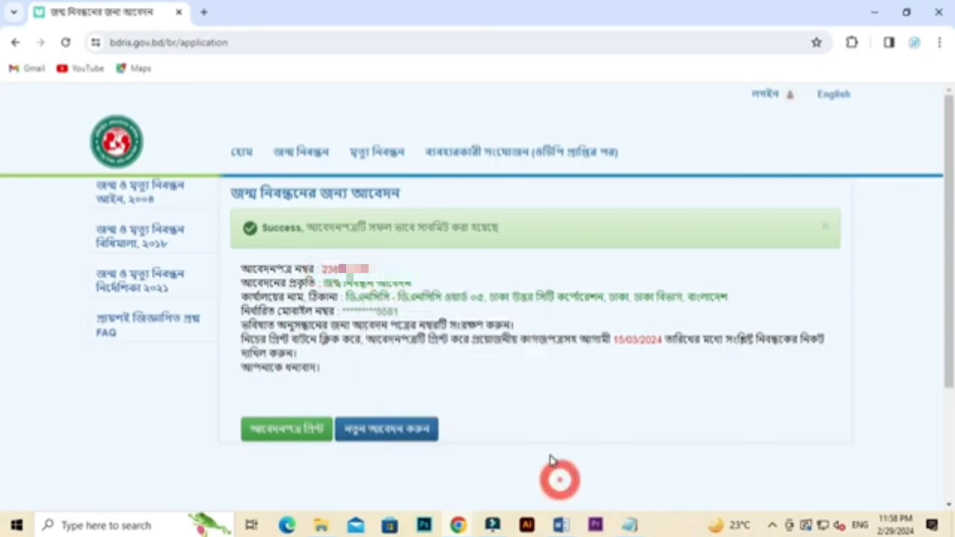
Step: Open the application print link in a new tab, which shows Unauthorized Access, then return to the success page
right_click(305, 442)
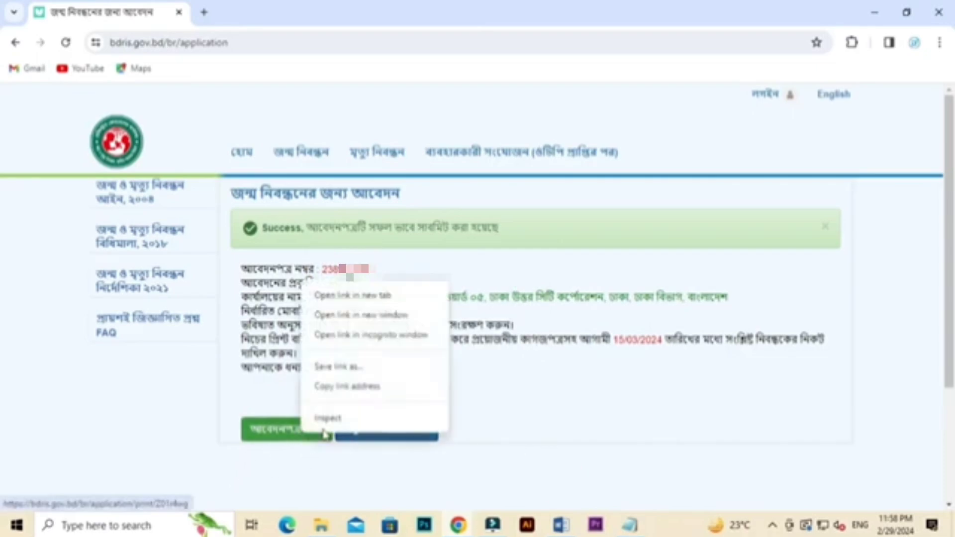
left_click(344, 298)
left_click(255, 14)
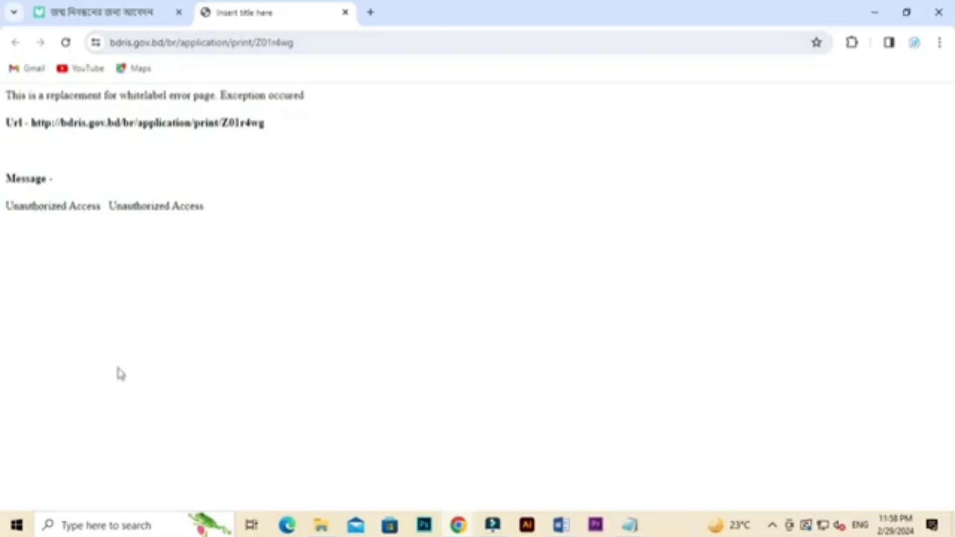
left_click(130, 6)
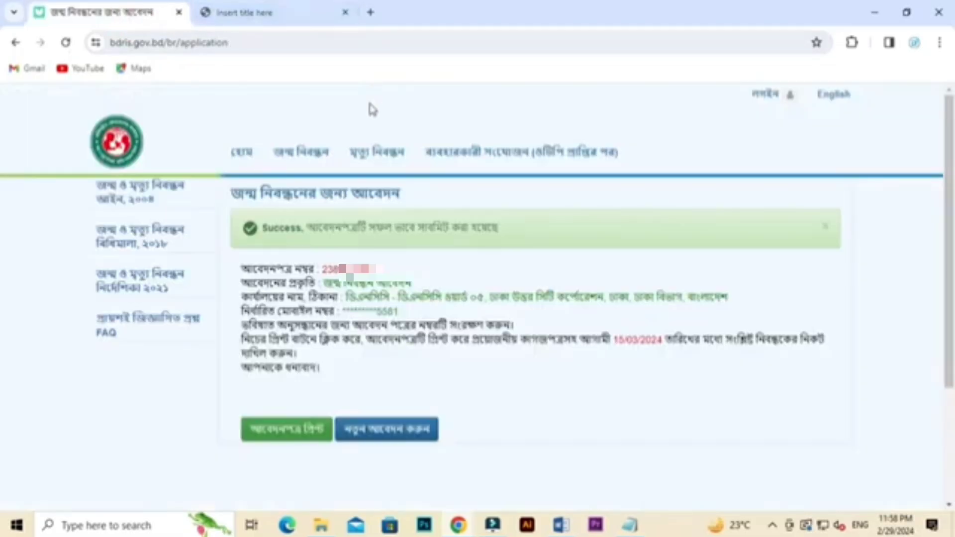
mouse_move(294, 168)
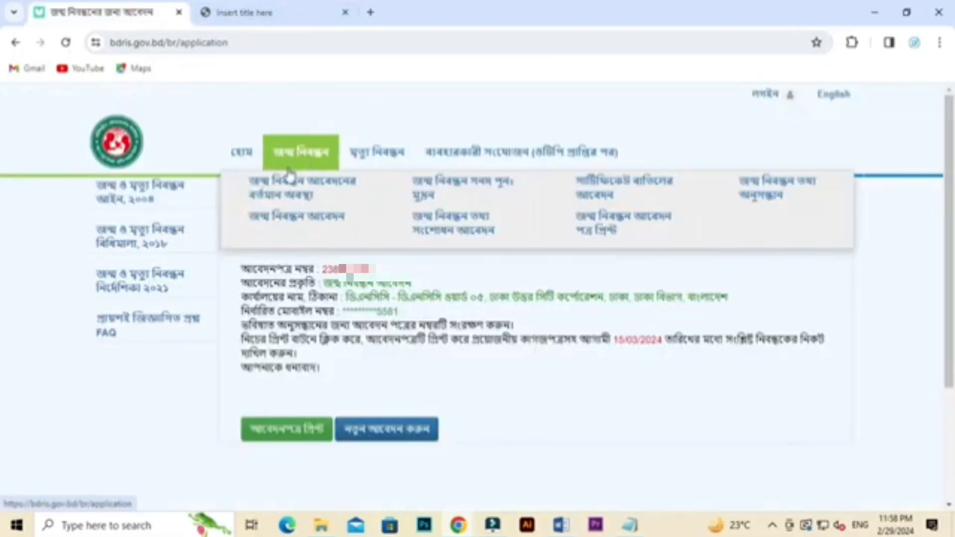
Step: Open the আবেদন পত্র প্রিন্ট page in a new tab, keeping the birth registration application type
right_click(604, 226)
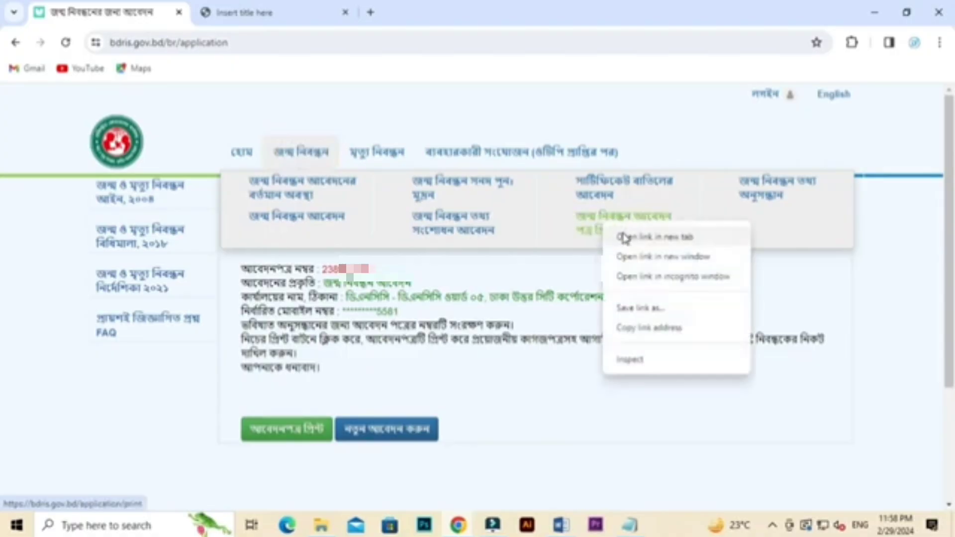
left_click(624, 237)
left_click(412, 11)
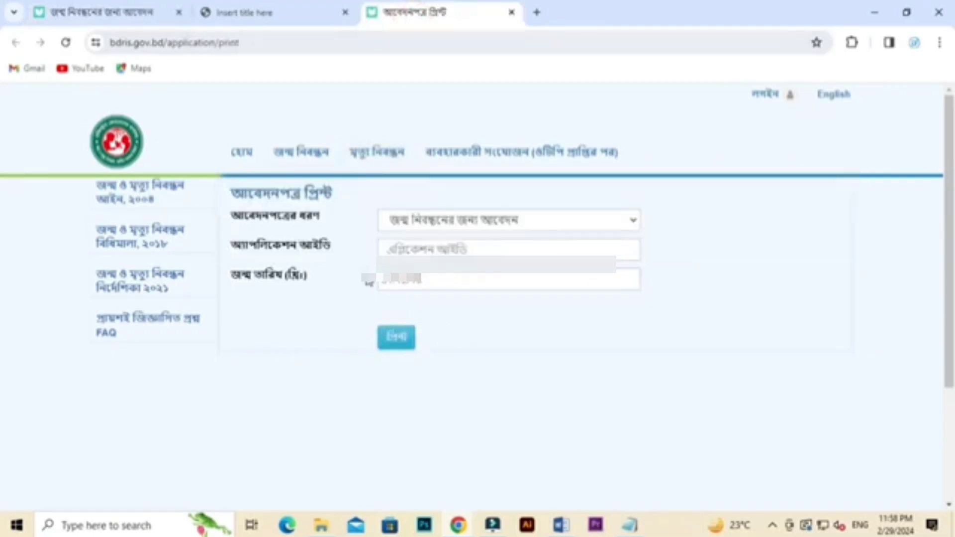
left_click(452, 225)
left_click(451, 220)
Step: Paste the copied application ID, enter birth date 01/01/2000, and generate the printable form
left_click(448, 249)
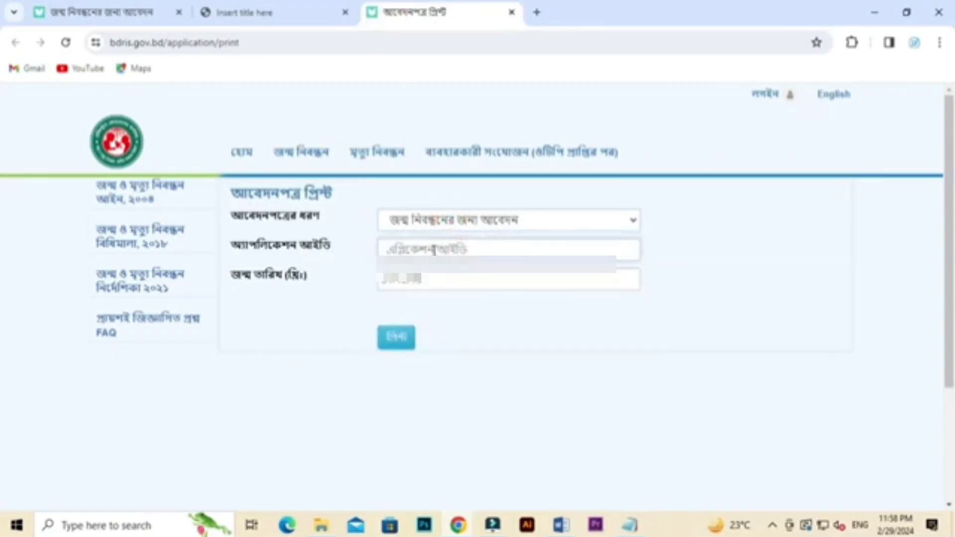
key("ctrl+v")
left_click(149, 12)
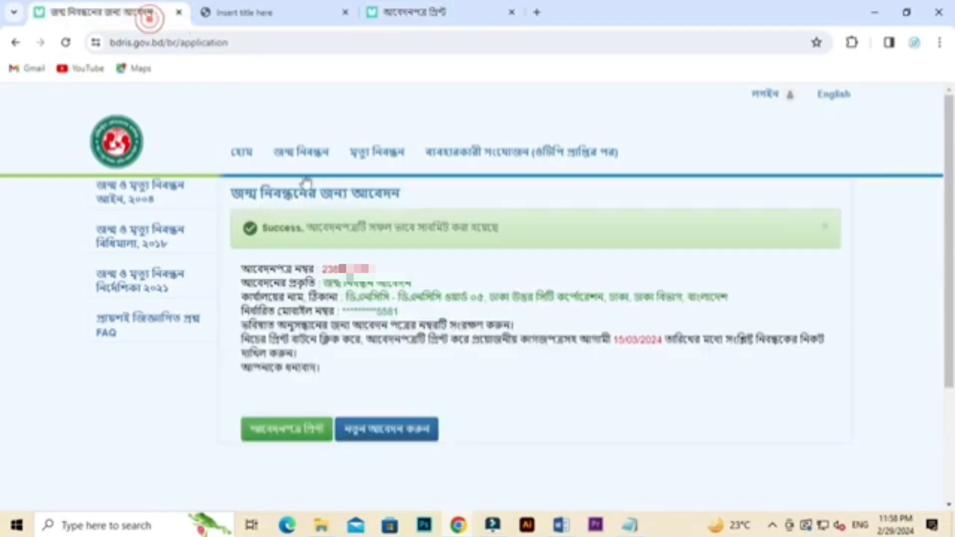
left_click(413, 12)
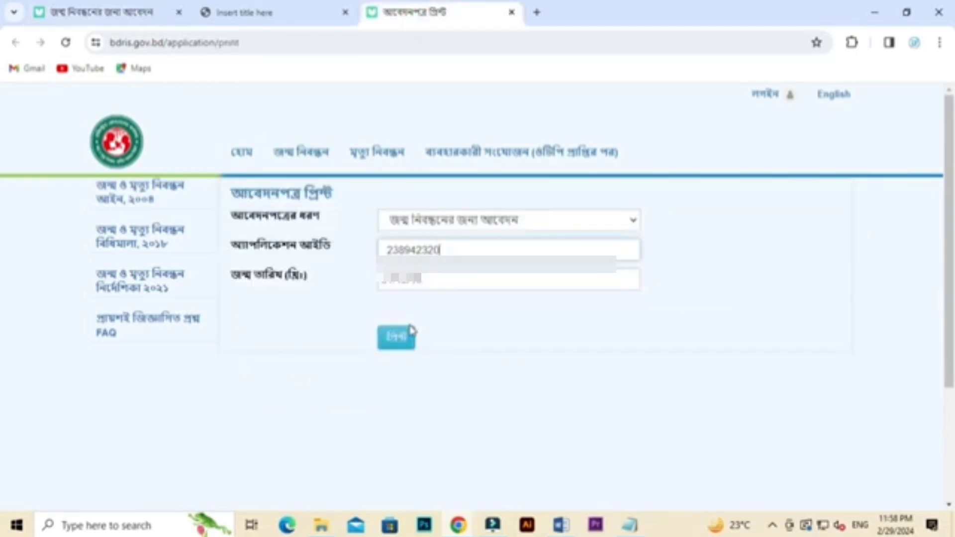
left_click(408, 278)
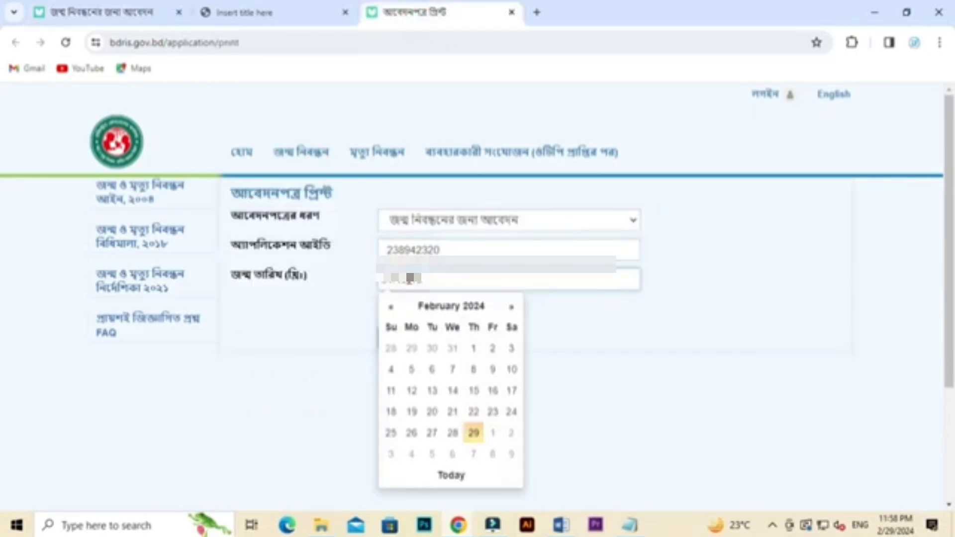
type("01/01/2000")
left_click(694, 336)
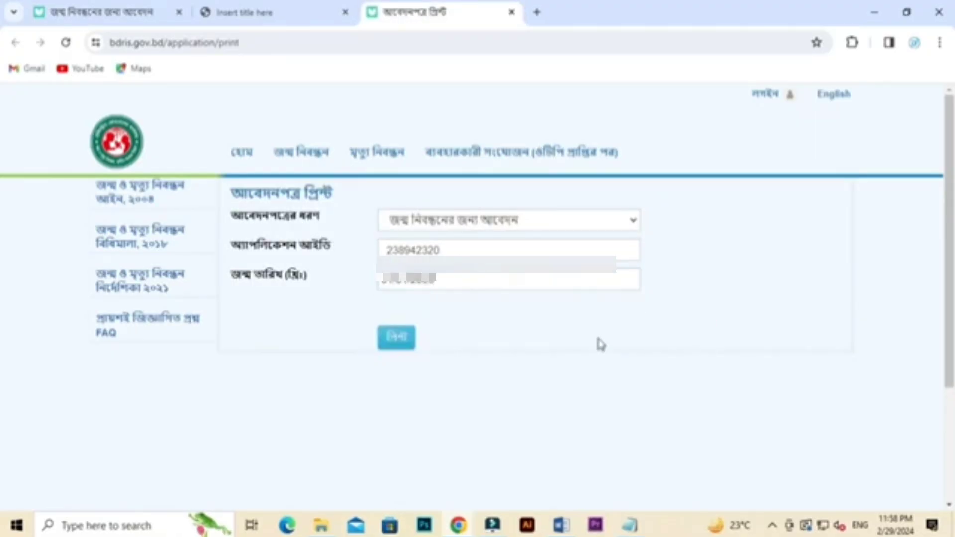
left_click(392, 343)
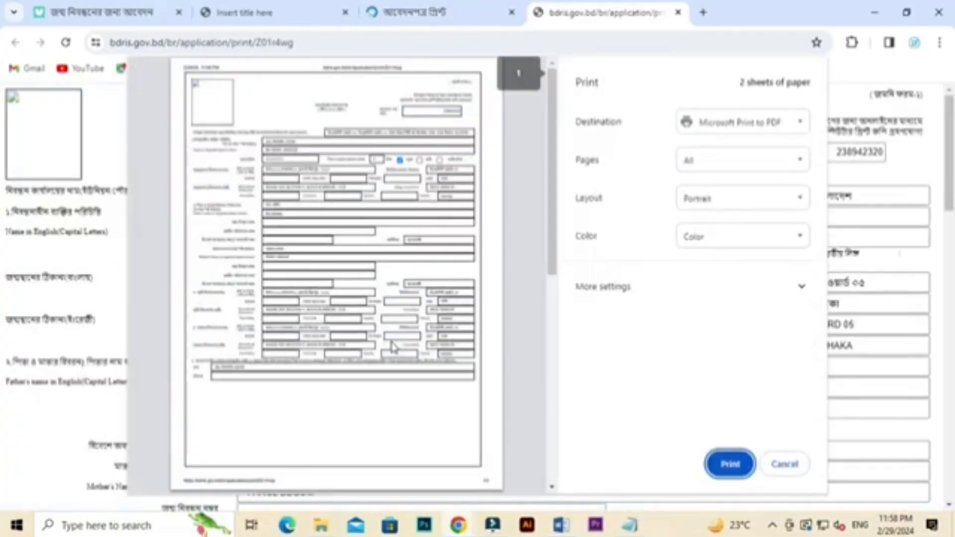
Step: Cancel the 2-sheet print preview without printing and minimize Chrome to the desktop
scroll(391, 239, "down", 6)
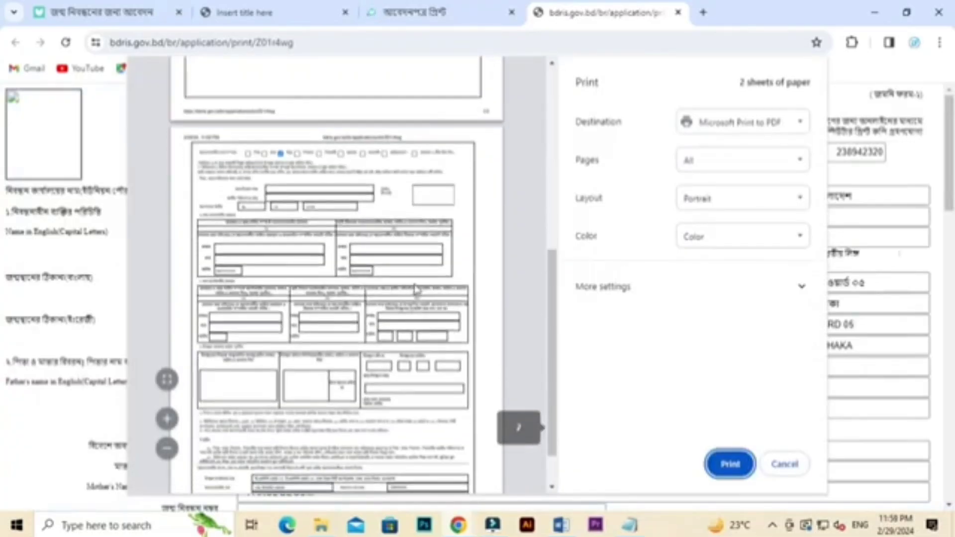
scroll(451, 305, "up", 6)
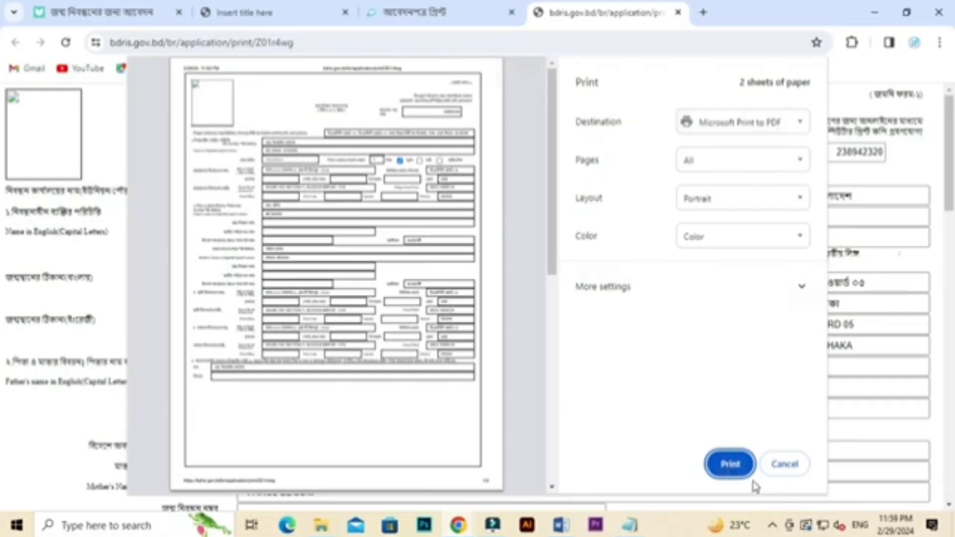
left_click(787, 466)
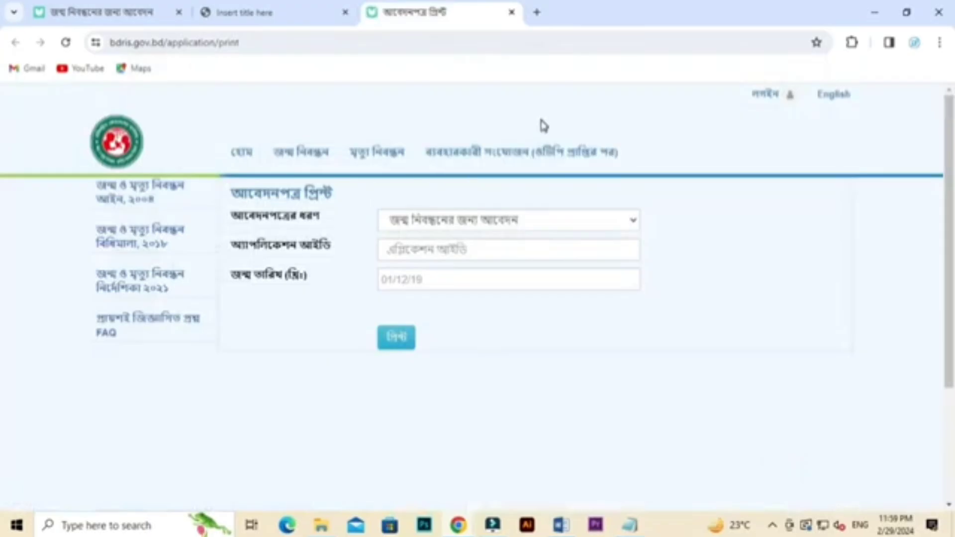
left_click(876, 11)
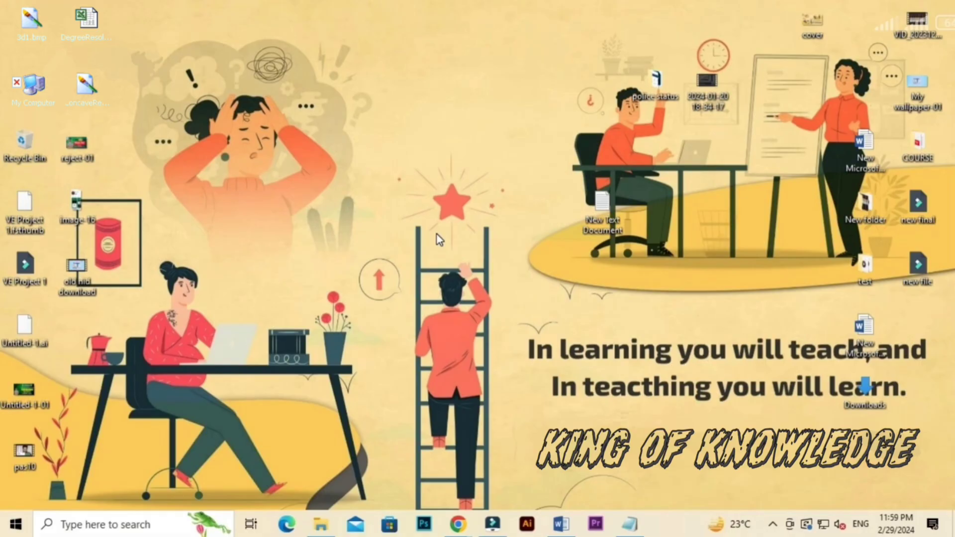